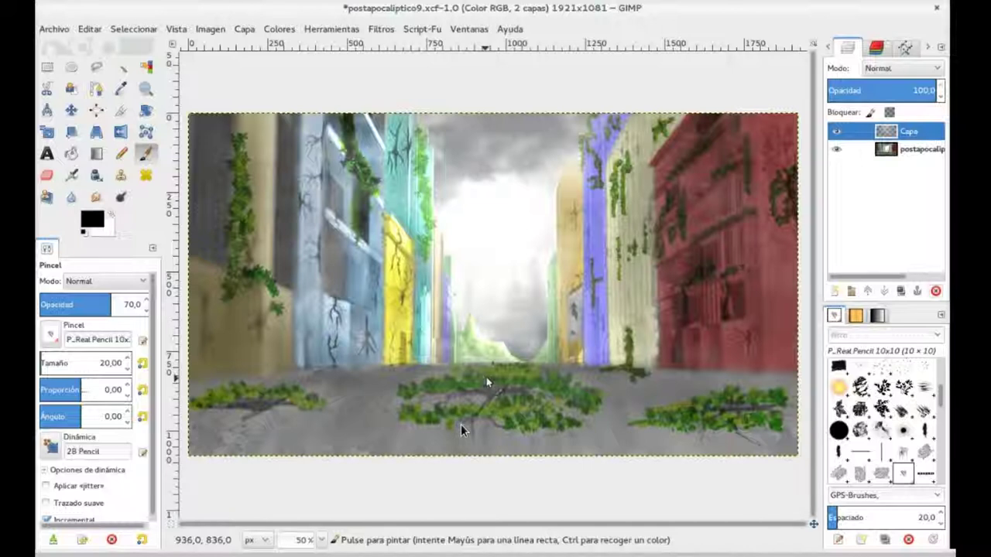
Sketch the car's body and roof lines in black and save as postapocaliptico10.xcf.
{"action": "mouse_move", "coordinate": [321, 369]}
{"action": "left_mouse_down"}
{"action": "mouse_move", "coordinate": [394, 354]}
{"action": "mouse_move", "coordinate": [414, 370]}
{"action": "left_mouse_up"}
{"action": "left_click_drag", "start_coordinate": [331, 377], "coordinate": [424, 373]}
{"action": "mouse_move", "coordinate": [345, 352]}
{"action": "left_mouse_down"}
{"action": "mouse_move", "coordinate": [408, 350]}
{"action": "mouse_move", "coordinate": [428, 332]}
{"action": "mouse_move", "coordinate": [411, 311]}
{"action": "mouse_move", "coordinate": [480, 331]}
{"action": "mouse_move", "coordinate": [464, 302]}
{"action": "mouse_move", "coordinate": [495, 325]}
{"action": "mouse_move", "coordinate": [518, 306]}
{"action": "mouse_move", "coordinate": [554, 333]}
{"action": "mouse_move", "coordinate": [540, 352]}
{"action": "mouse_move", "coordinate": [451, 381]}
{"action": "mouse_move", "coordinate": [430, 363]}
{"action": "mouse_move", "coordinate": [444, 372]}
{"action": "left_mouse_up"}
{"action": "key", "text": "ctrl+shift+s"}
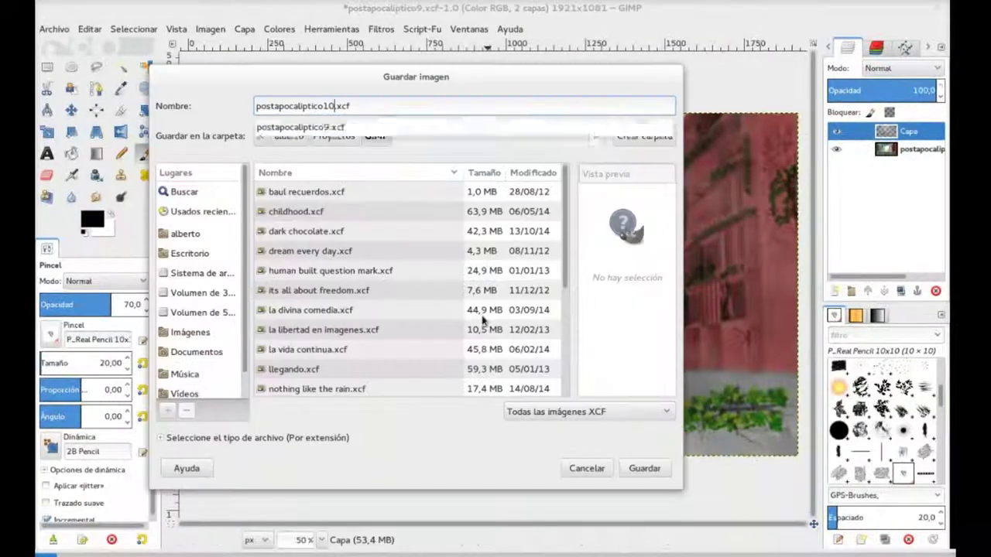
{"action": "key", "text": "Return"}
Draw the wheel circle, scribble dark cabin shading, and save the image.
{"action": "mouse_move", "coordinate": [530, 341]}
{"action": "left_mouse_down"}
{"action": "mouse_move", "coordinate": [534, 365]}
{"action": "mouse_move", "coordinate": [525, 364]}
{"action": "left_mouse_up"}
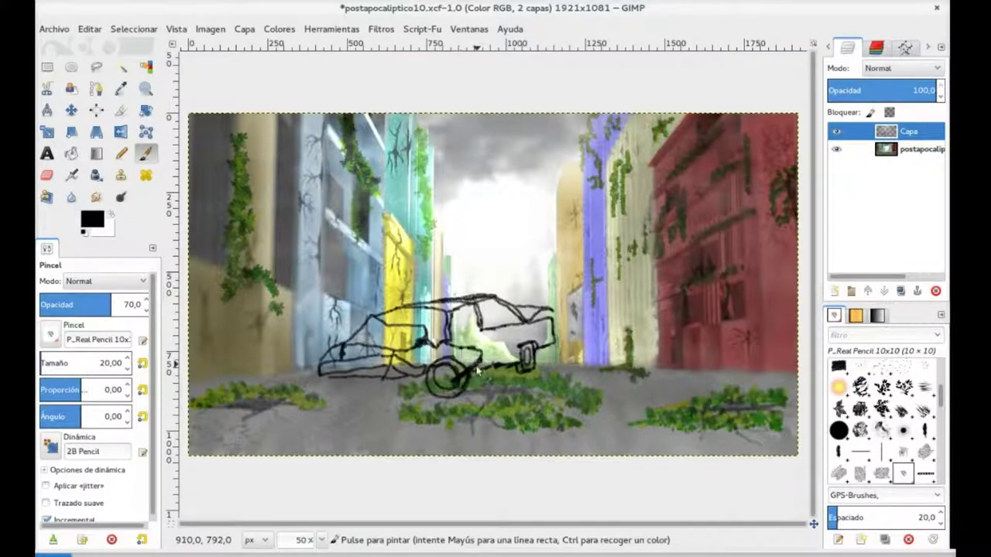
{"action": "left_click_drag", "start_coordinate": [459, 311], "coordinate": [471, 321]}
{"action": "key", "text": "ctrl+s"}
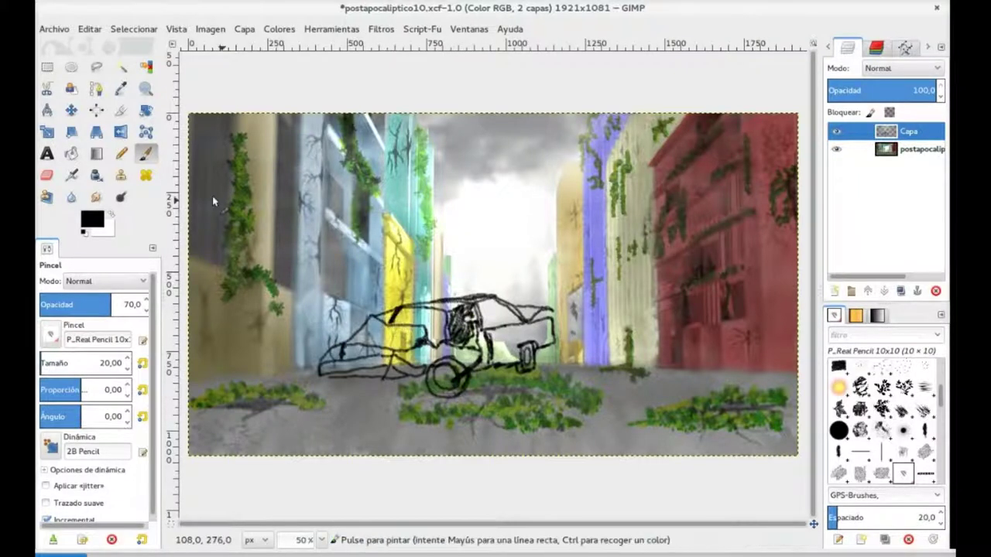
{"action": "key", "text": "shift+e"}
Add a new layer named carro1 and use the Paintbrush with 2 Basic Detail dynamics.
{"action": "key", "text": "n"}
{"action": "left_click", "coordinate": [834, 291]}
{"action": "key", "text": "Return"}
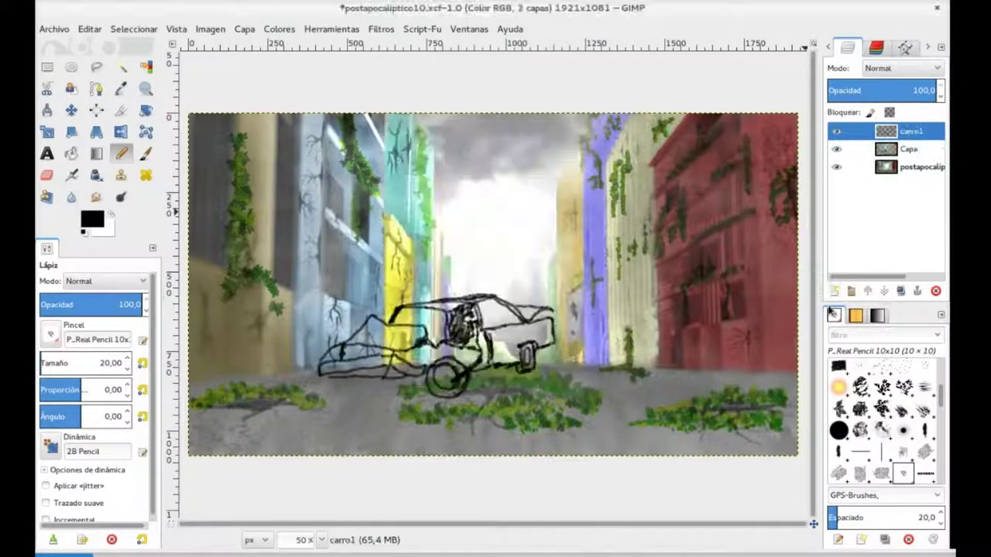
{"action": "left_click", "coordinate": [145, 153]}
{"action": "left_click", "coordinate": [81, 452]}
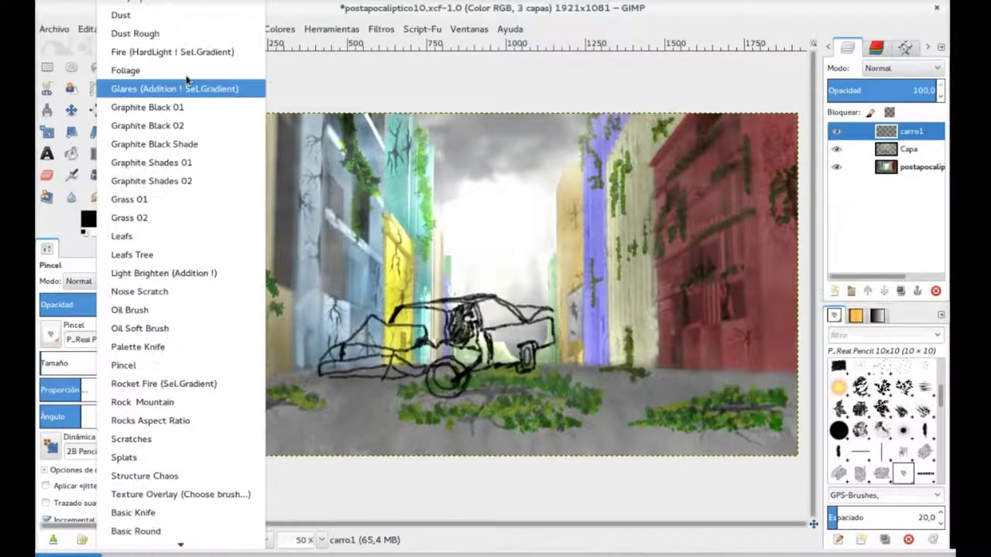
{"action": "left_click", "coordinate": [151, 89]}
Set red as the foreground colour with a smaller brush at 100% zoom.
{"action": "left_click_drag", "start_coordinate": [103, 355], "coordinate": [81, 357]}
{"action": "left_click", "coordinate": [93, 220]}
{"action": "left_click", "coordinate": [132, 46]}
{"action": "left_click", "coordinate": [278, 248]}
{"action": "key", "text": "1"}
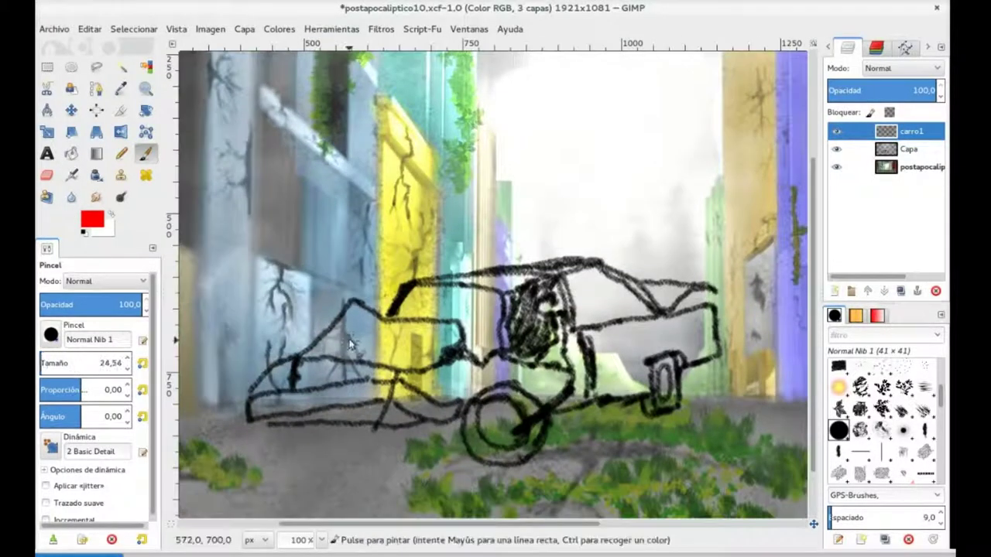
{"action": "key", "text": "bracketleft"}
Paint the car's hood, roof, windshield pillar and side red.
{"action": "mouse_move", "coordinate": [309, 354]}
{"action": "left_mouse_down"}
{"action": "mouse_move", "coordinate": [416, 351]}
{"action": "mouse_move", "coordinate": [364, 337]}
{"action": "left_mouse_up"}
{"action": "left_click_drag", "start_coordinate": [85, 363], "coordinate": [48, 363]}
{"action": "mouse_move", "coordinate": [510, 344]}
{"action": "left_mouse_down"}
{"action": "mouse_move", "coordinate": [534, 275]}
{"action": "mouse_move", "coordinate": [590, 262]}
{"action": "left_mouse_up"}
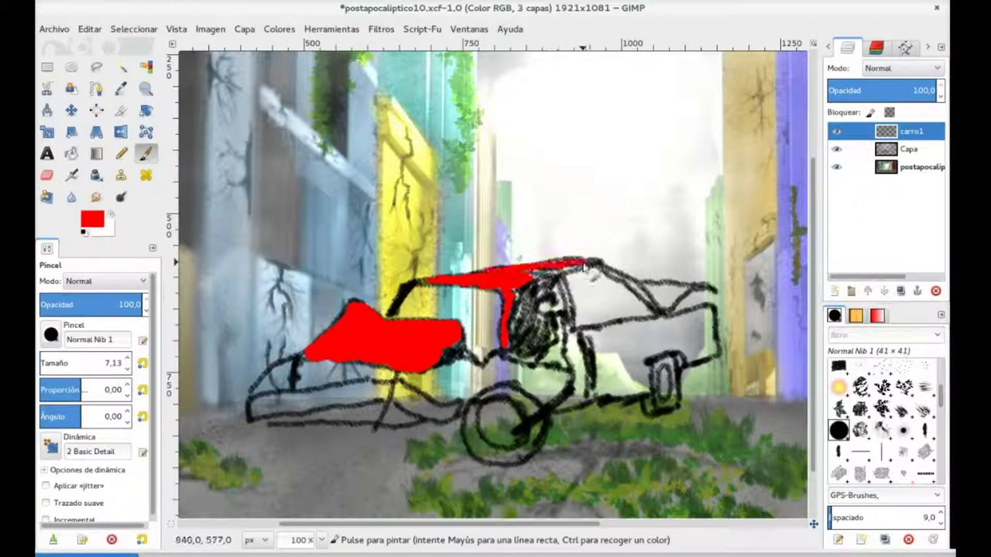
{"action": "mouse_move", "coordinate": [429, 284]}
{"action": "left_mouse_down"}
{"action": "mouse_move", "coordinate": [577, 265]}
{"action": "mouse_move", "coordinate": [573, 294]}
{"action": "mouse_move", "coordinate": [578, 268]}
{"action": "mouse_move", "coordinate": [667, 302]}
{"action": "left_mouse_up"}
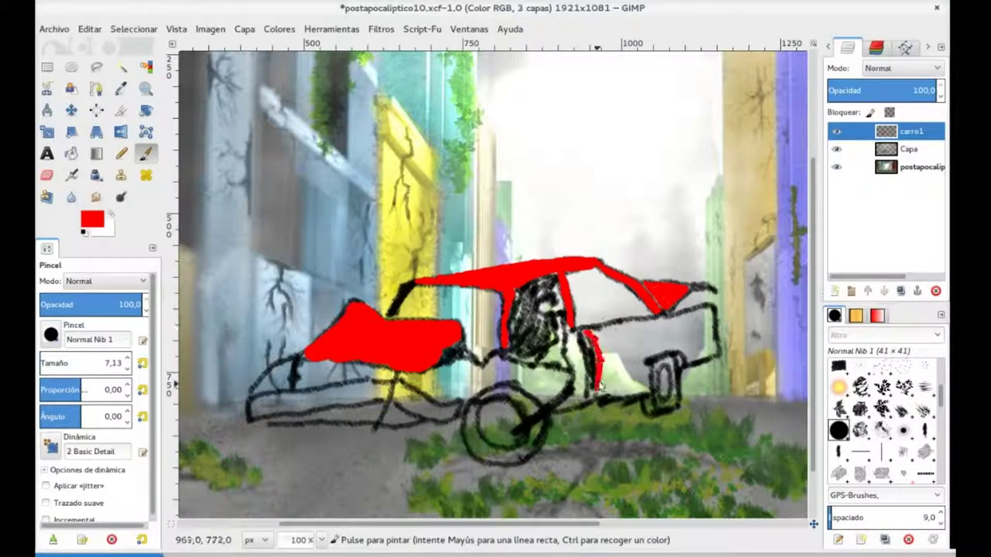
{"action": "mouse_move", "coordinate": [619, 372]}
{"action": "left_mouse_down"}
{"action": "mouse_move", "coordinate": [606, 318]}
{"action": "mouse_move", "coordinate": [627, 395]}
{"action": "mouse_move", "coordinate": [706, 357]}
{"action": "mouse_move", "coordinate": [704, 323]}
{"action": "left_mouse_up"}
Paint red under the front bumper, along the door line and bottom sill, then choose dark grey.
{"action": "left_click_drag", "start_coordinate": [77, 362], "coordinate": [62, 363]}
{"action": "mouse_move", "coordinate": [453, 371]}
{"action": "left_mouse_down"}
{"action": "mouse_move", "coordinate": [431, 378]}
{"action": "mouse_move", "coordinate": [555, 394]}
{"action": "left_mouse_up"}
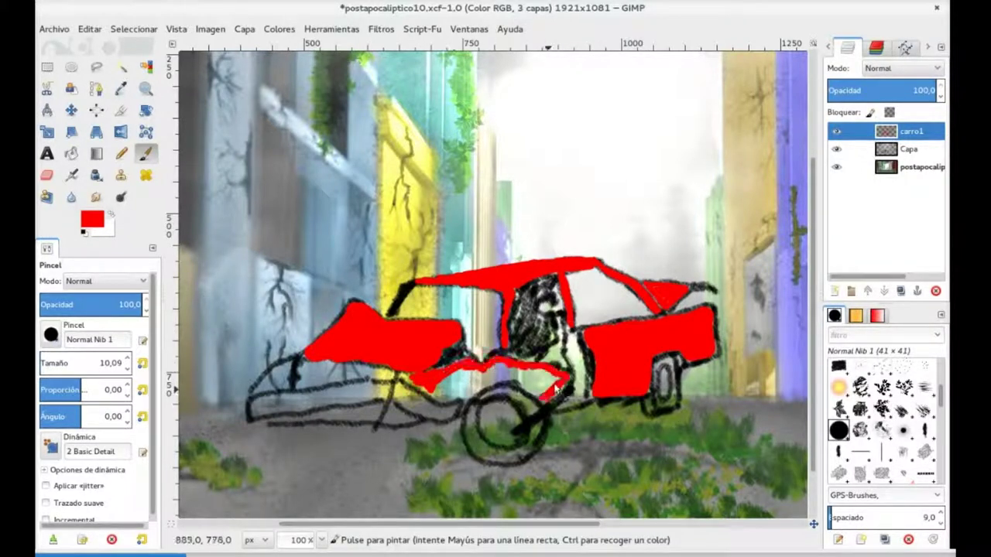
{"action": "left_click_drag", "start_coordinate": [498, 375], "coordinate": [455, 375]}
{"action": "left_click_drag", "start_coordinate": [571, 333], "coordinate": [581, 378]}
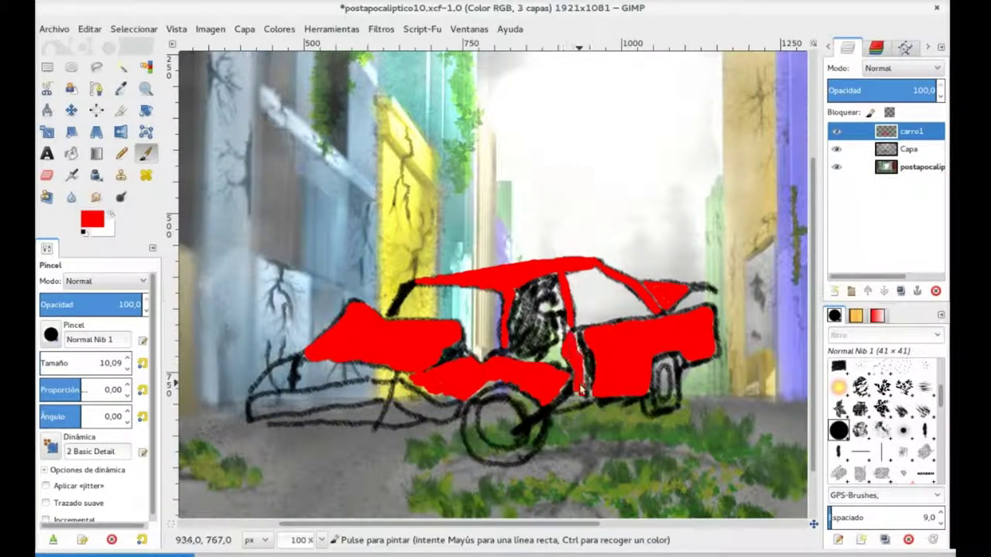
{"action": "mouse_move", "coordinate": [259, 388]}
{"action": "left_mouse_down"}
{"action": "mouse_move", "coordinate": [298, 360]}
{"action": "mouse_move", "coordinate": [334, 381]}
{"action": "left_mouse_up"}
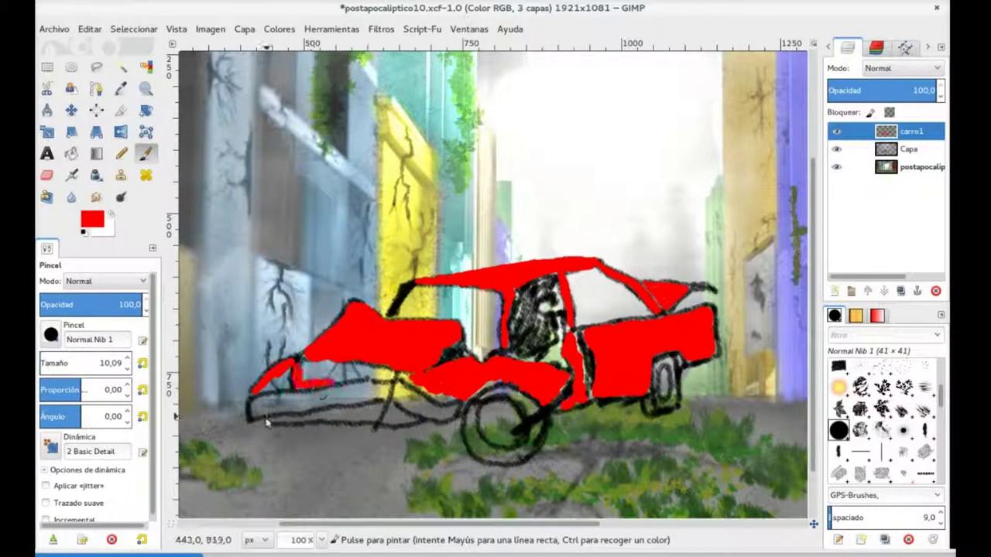
{"action": "left_click_drag", "start_coordinate": [267, 420], "coordinate": [418, 422]}
{"action": "left_click", "coordinate": [92, 219]}
{"action": "left_click", "coordinate": [23, 147]}
{"action": "left_click", "coordinate": [279, 248]}
Paint the car's lower front and front wheel grey.
{"action": "left_click_drag", "start_coordinate": [74, 363], "coordinate": [87, 363]}
{"action": "mouse_move", "coordinate": [255, 410]}
{"action": "left_mouse_down"}
{"action": "mouse_move", "coordinate": [375, 394]}
{"action": "mouse_move", "coordinate": [472, 404]}
{"action": "left_mouse_up"}
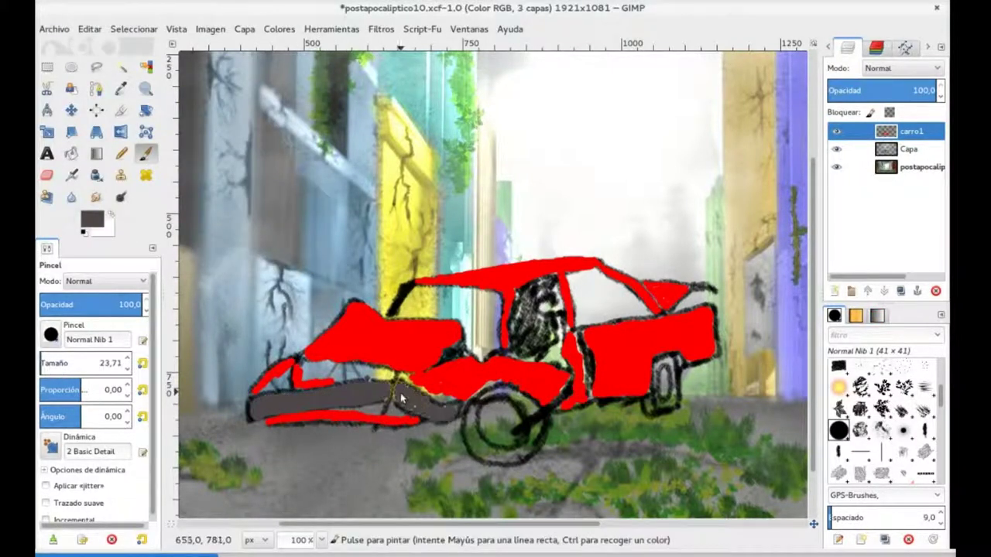
{"action": "left_click", "coordinate": [92, 219]}
{"action": "left_click", "coordinate": [280, 247]}
{"action": "left_click_drag", "start_coordinate": [87, 362], "coordinate": [77, 362]}
{"action": "mouse_move", "coordinate": [480, 402]}
{"action": "left_mouse_down"}
{"action": "mouse_move", "coordinate": [483, 453]}
{"action": "mouse_move", "coordinate": [534, 418]}
{"action": "mouse_move", "coordinate": [488, 398]}
{"action": "left_mouse_up"}
Switch to near-black with a smaller brush and shade the car's front.
{"action": "left_click", "coordinate": [93, 219]}
{"action": "left_click", "coordinate": [67, 186]}
{"action": "left_click", "coordinate": [281, 248]}
{"action": "left_click_drag", "start_coordinate": [77, 363], "coordinate": [68, 363]}
{"action": "left_click", "coordinate": [93, 219]}
{"action": "left_click", "coordinate": [67, 186]}
{"action": "left_click", "coordinate": [280, 248]}
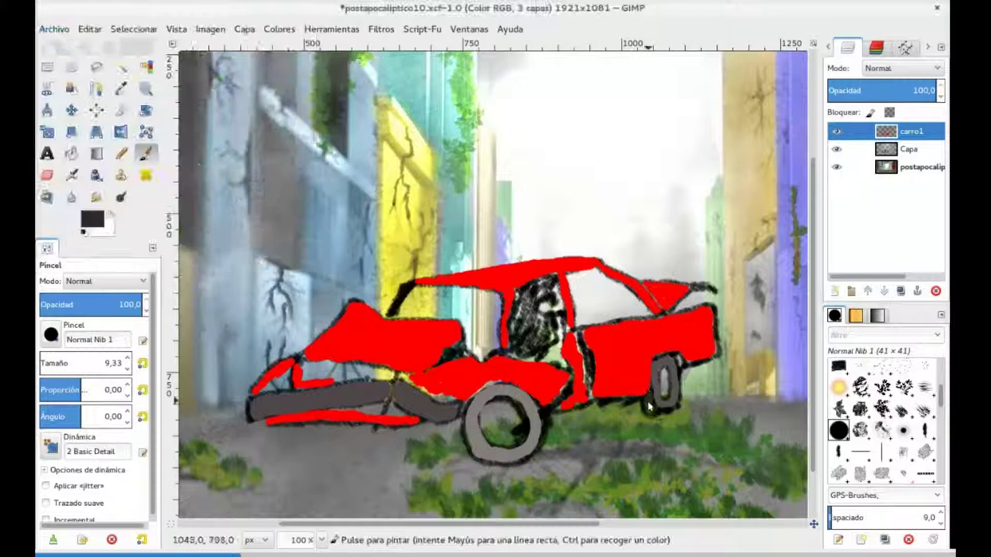
{"action": "mouse_move", "coordinate": [302, 364]}
{"action": "left_mouse_down"}
{"action": "mouse_move", "coordinate": [456, 402]}
{"action": "mouse_move", "coordinate": [468, 348]}
{"action": "left_mouse_up"}
Paint white at 44.4 opacity over the windshield pillar and rear window.
{"action": "left_click", "coordinate": [111, 214]}
{"action": "left_click_drag", "start_coordinate": [100, 304], "coordinate": [88, 304]}
{"action": "left_click_drag", "start_coordinate": [43, 363], "coordinate": [46, 363]}
{"action": "mouse_move", "coordinate": [489, 319]}
{"action": "left_mouse_down"}
{"action": "mouse_move", "coordinate": [483, 337]}
{"action": "mouse_move", "coordinate": [476, 306]}
{"action": "mouse_move", "coordinate": [454, 292]}
{"action": "mouse_move", "coordinate": [472, 341]}
{"action": "left_mouse_up"}
{"action": "left_click_drag", "start_coordinate": [604, 298], "coordinate": [589, 283]}
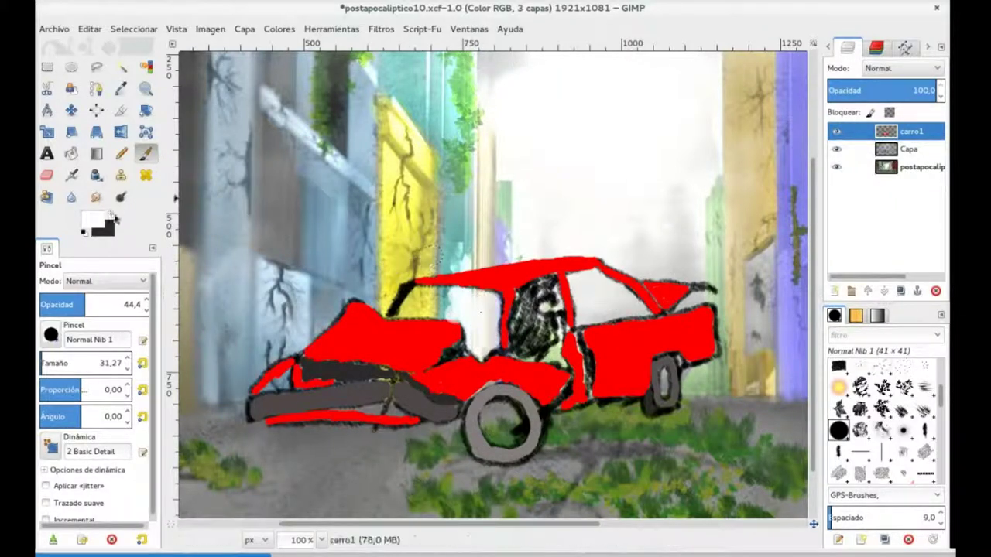
Paint the side and rear windows and crushed front-left black at 100 opacity.
{"action": "left_click", "coordinate": [111, 213]}
{"action": "left_click_drag", "start_coordinate": [100, 304], "coordinate": [148, 304]}
{"action": "mouse_move", "coordinate": [542, 298]}
{"action": "left_mouse_down"}
{"action": "mouse_move", "coordinate": [531, 316]}
{"action": "mouse_move", "coordinate": [557, 309]}
{"action": "mouse_move", "coordinate": [571, 276]}
{"action": "mouse_move", "coordinate": [631, 306]}
{"action": "left_mouse_up"}
{"action": "left_click_drag", "start_coordinate": [74, 368], "coordinate": [59, 368]}
{"action": "mouse_move", "coordinate": [577, 308]}
{"action": "left_mouse_down"}
{"action": "mouse_move", "coordinate": [595, 291]}
{"action": "mouse_move", "coordinate": [570, 347]}
{"action": "left_mouse_up"}
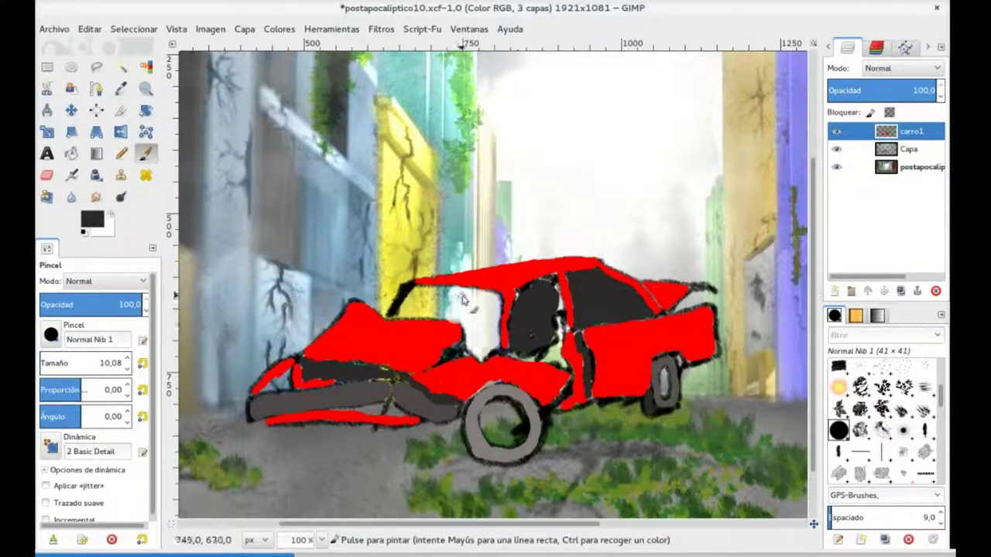
{"action": "left_click_drag", "start_coordinate": [568, 304], "coordinate": [545, 282]}
{"action": "left_click_drag", "start_coordinate": [263, 376], "coordinate": [275, 393]}
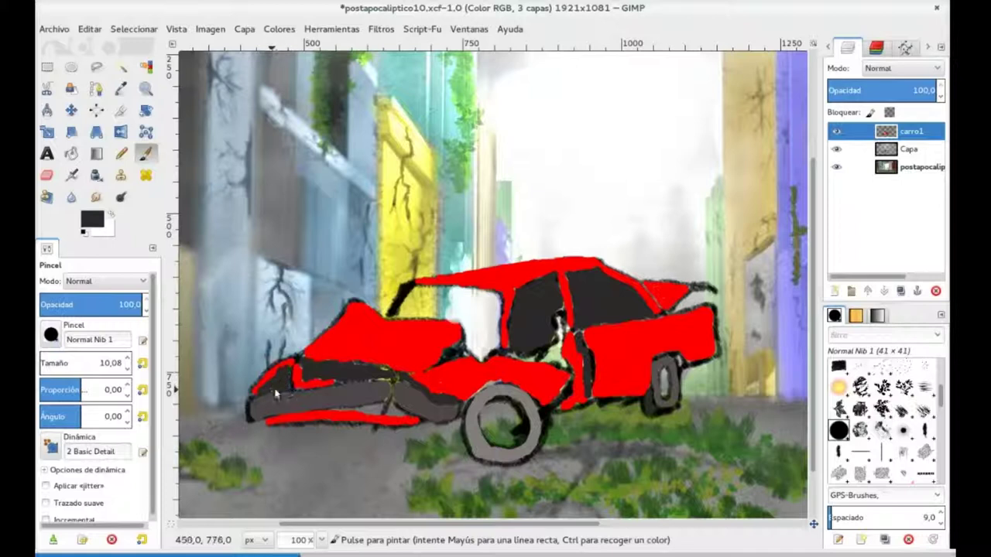
{"action": "left_click", "coordinate": [92, 220]}
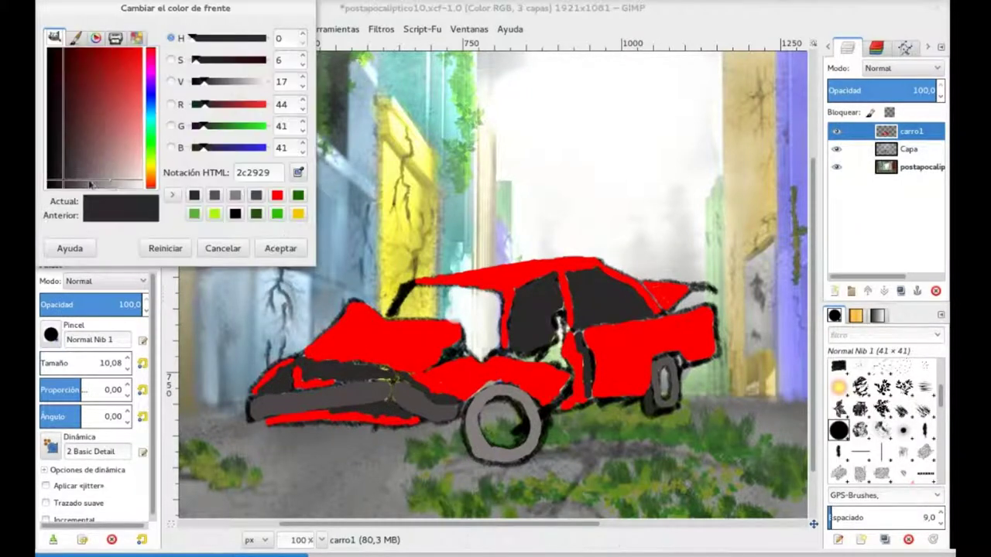
Paint light grey strokes on the front bumper and a strut by the wheel.
{"action": "left_click", "coordinate": [35, 77]}
{"action": "left_click", "coordinate": [281, 247]}
{"action": "left_click_drag", "start_coordinate": [393, 377], "coordinate": [378, 428]}
{"action": "left_click_drag", "start_coordinate": [578, 385], "coordinate": [544, 419]}
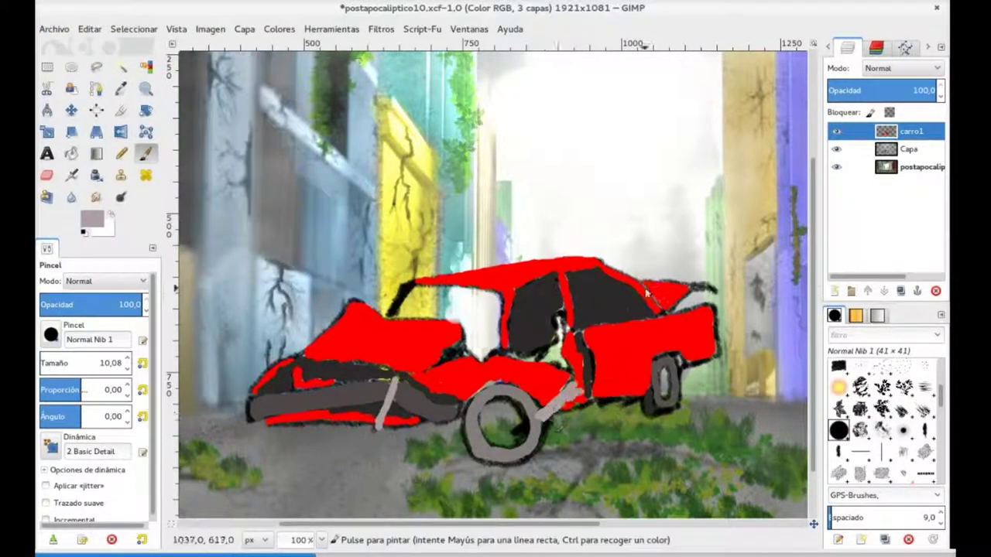
{"action": "key", "text": "d"}
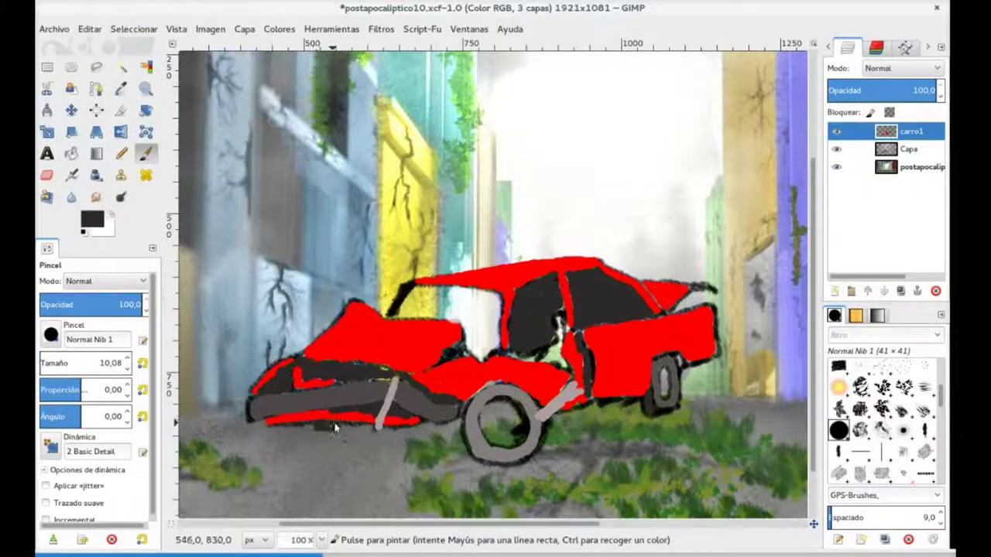
Paint a lighter grey seat and door detail inside the cabin, then save.
{"action": "left_click", "coordinate": [92, 220]}
{"action": "left_click_drag", "start_coordinate": [99, 168], "coordinate": [60, 86]}
{"action": "left_click", "coordinate": [280, 247]}
{"action": "mouse_move", "coordinate": [558, 314]}
{"action": "left_mouse_down"}
{"action": "mouse_move", "coordinate": [555, 356]}
{"action": "mouse_move", "coordinate": [545, 364]}
{"action": "left_mouse_up"}
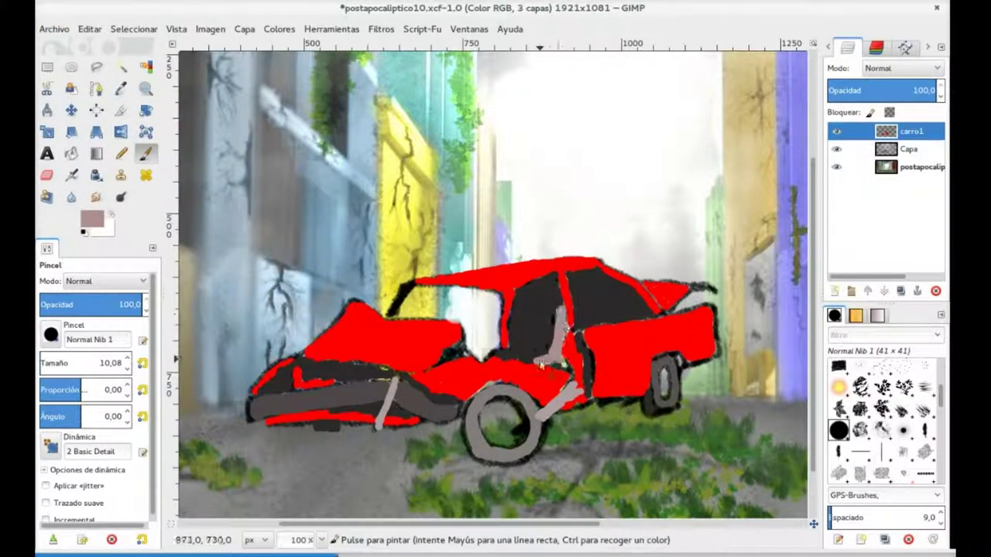
{"action": "key", "text": "ctrl+s"}
Try a white stroke at 51.9 opacity on the rear window, then undo it.
{"action": "key", "text": "x"}
{"action": "left_click", "coordinate": [91, 304]}
{"action": "left_click_drag", "start_coordinate": [573, 267], "coordinate": [576, 303]}
{"action": "key", "text": "ctrl+z"}
Tint the rear window light blue with a larger brush and save.
{"action": "left_click", "coordinate": [92, 220]}
{"action": "left_click", "coordinate": [280, 248]}
{"action": "left_click", "coordinate": [51, 364]}
{"action": "left_click_drag", "start_coordinate": [594, 293], "coordinate": [639, 310]}
{"action": "left_click_drag", "start_coordinate": [576, 279], "coordinate": [642, 302]}
{"action": "key", "text": "ctrl+s"}
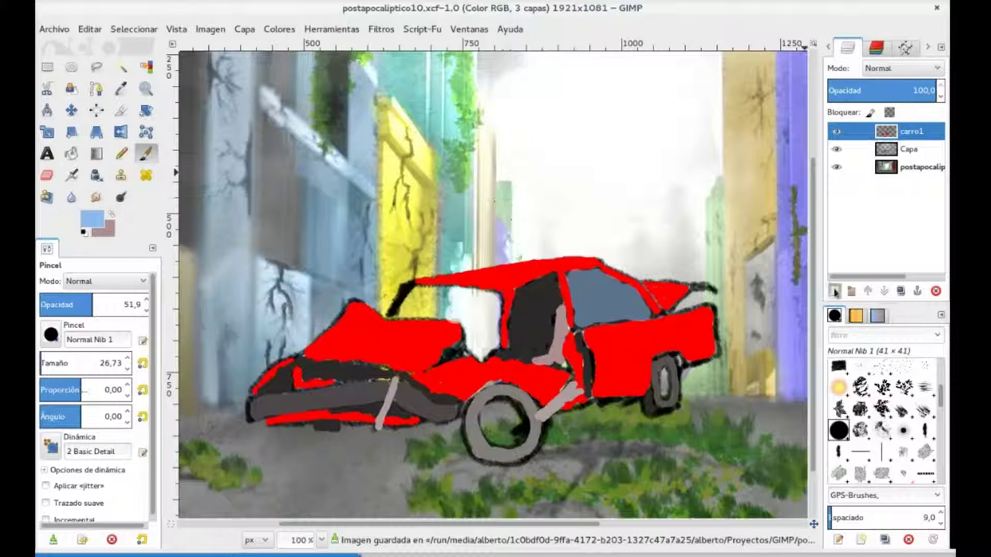
Add a new layer carro2 and choose dark red as the painting colour.
{"action": "left_click", "coordinate": [835, 291]}
{"action": "key", "text": "Return"}
{"action": "key", "text": "x"}
{"action": "left_click", "coordinate": [91, 221]}
{"action": "left_click", "coordinate": [214, 214]}
{"action": "left_click", "coordinate": [119, 62]}
{"action": "key", "text": "Return"}
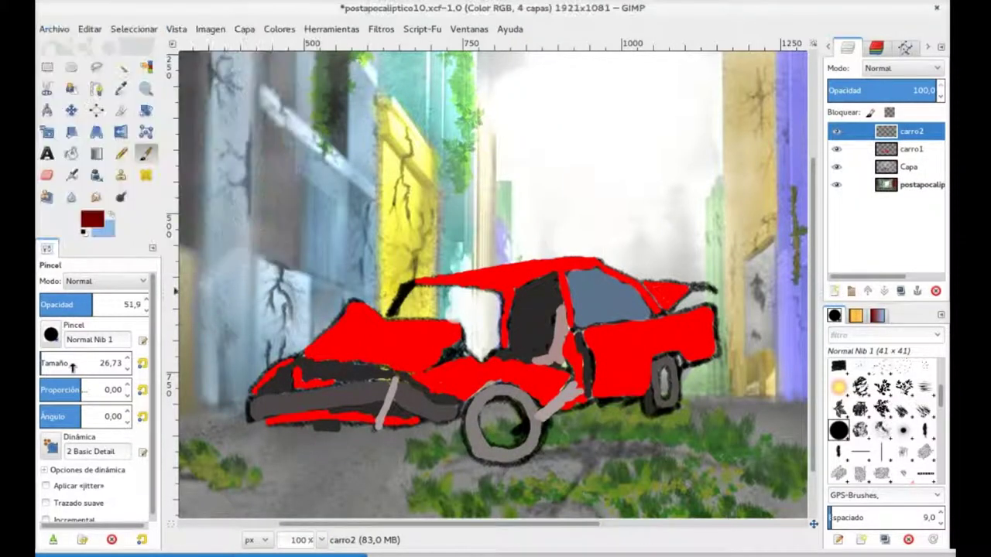
Paint dark red shading strokes across the hood and near the tail light.
{"action": "left_click_drag", "start_coordinate": [438, 343], "coordinate": [408, 351]}
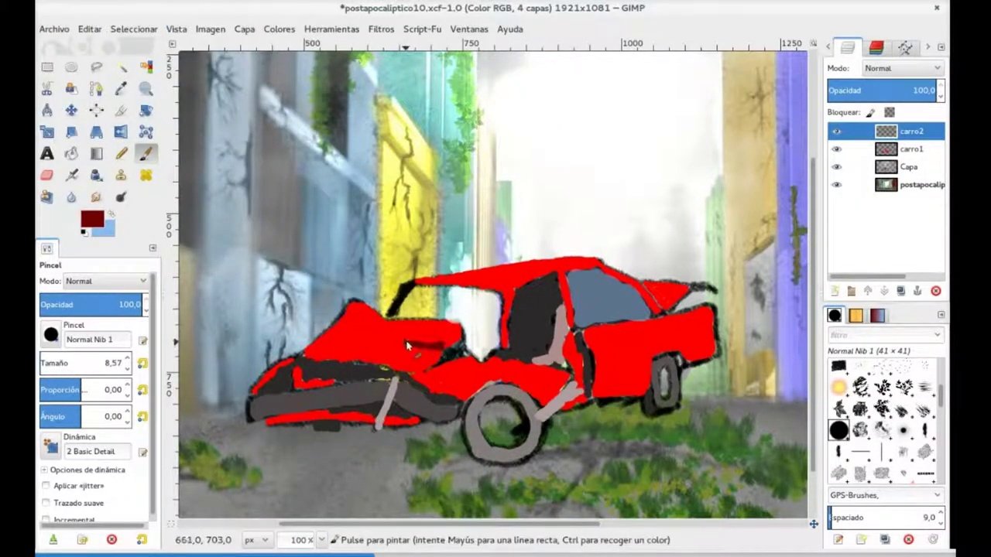
{"action": "left_click_drag", "start_coordinate": [330, 337], "coordinate": [363, 336]}
{"action": "left_click_drag", "start_coordinate": [712, 321], "coordinate": [701, 311]}
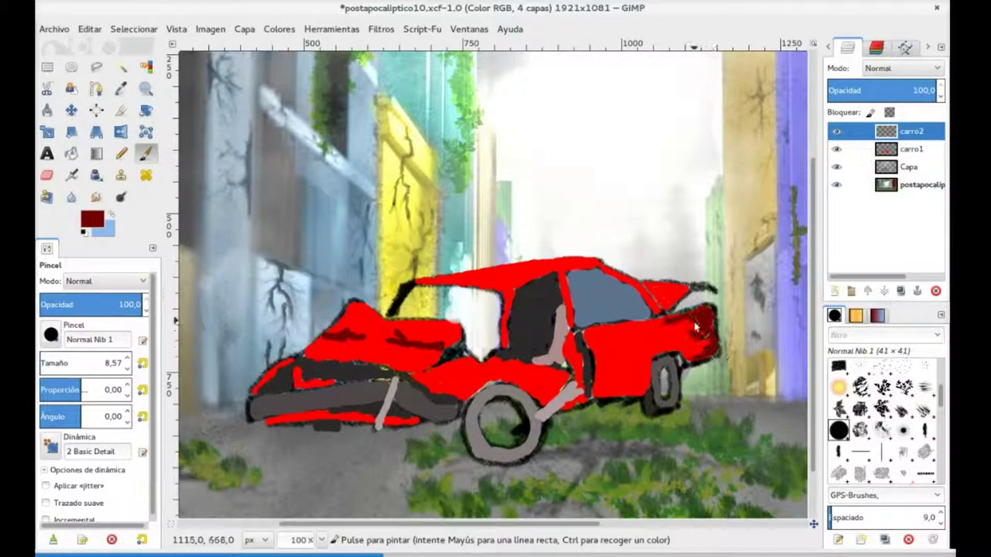
{"action": "key", "text": "bracketleft"}
{"action": "key", "text": "bracketleft"}
{"action": "key", "text": "bracketleft"}
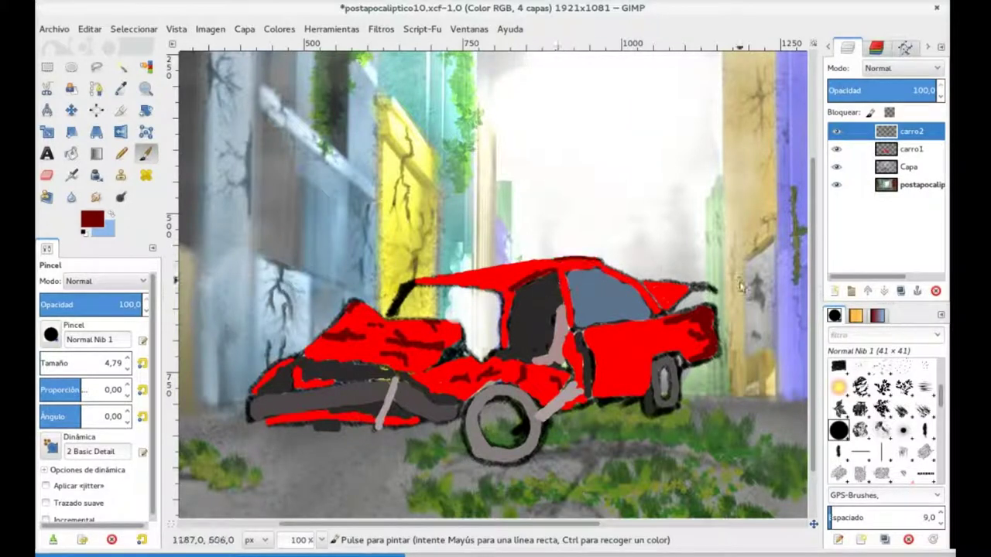
{"action": "left_click", "coordinate": [96, 196]}
Smudge the dark red hood shading and paint dark shading along the roof.
{"action": "left_click_drag", "start_coordinate": [367, 341], "coordinate": [330, 340]}
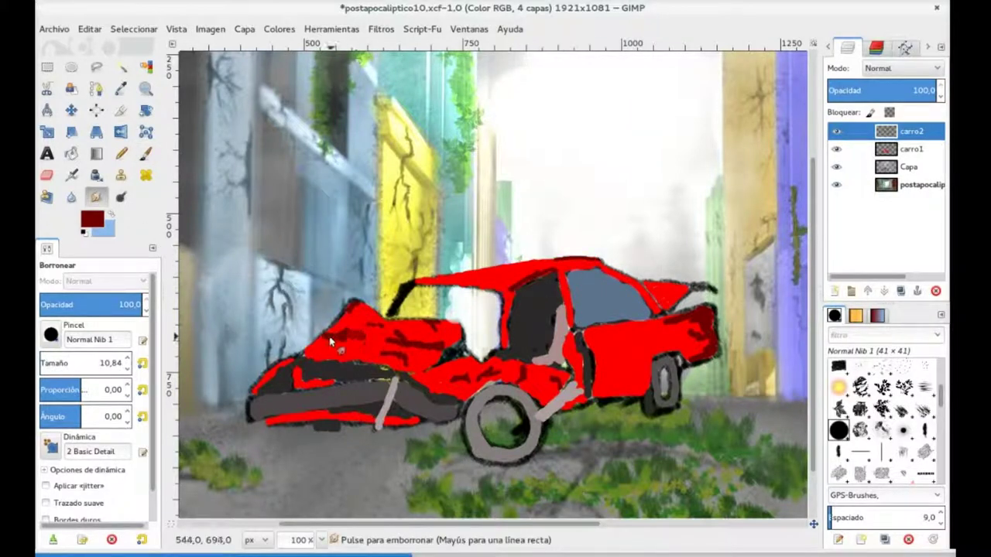
{"action": "left_click_drag", "start_coordinate": [405, 346], "coordinate": [440, 353]}
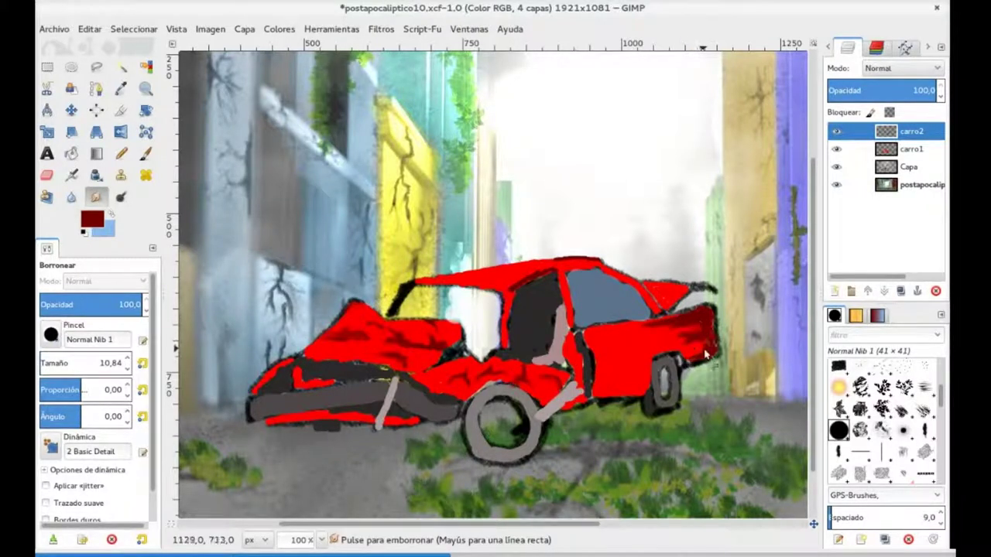
{"action": "key", "text": "p"}
{"action": "key", "text": "s"}
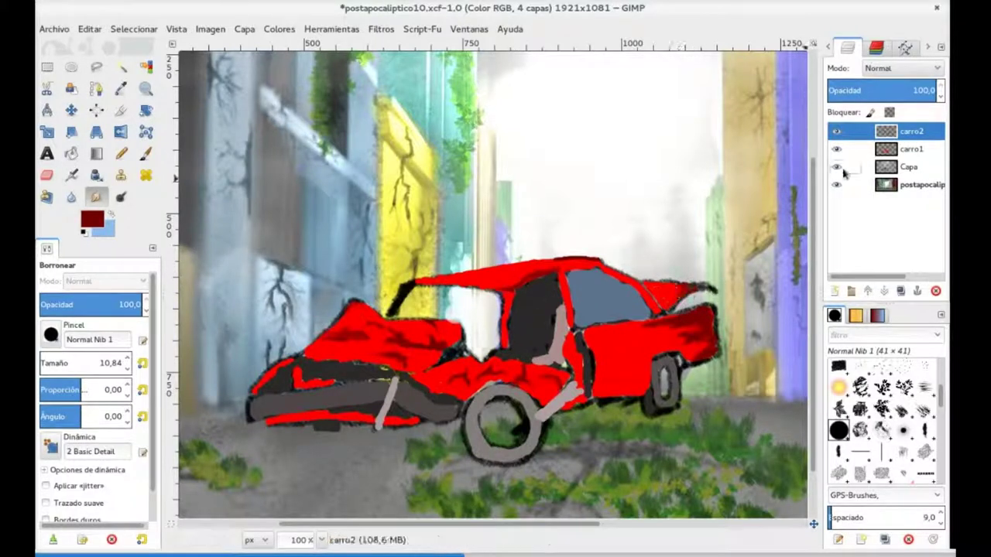
{"action": "key", "text": "p"}
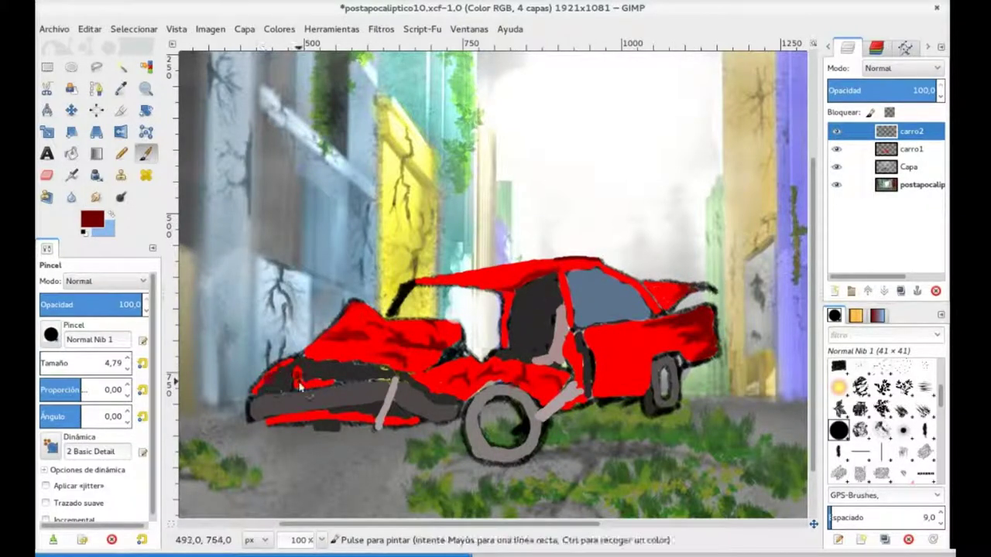
{"action": "left_click_drag", "start_coordinate": [526, 268], "coordinate": [516, 241]}
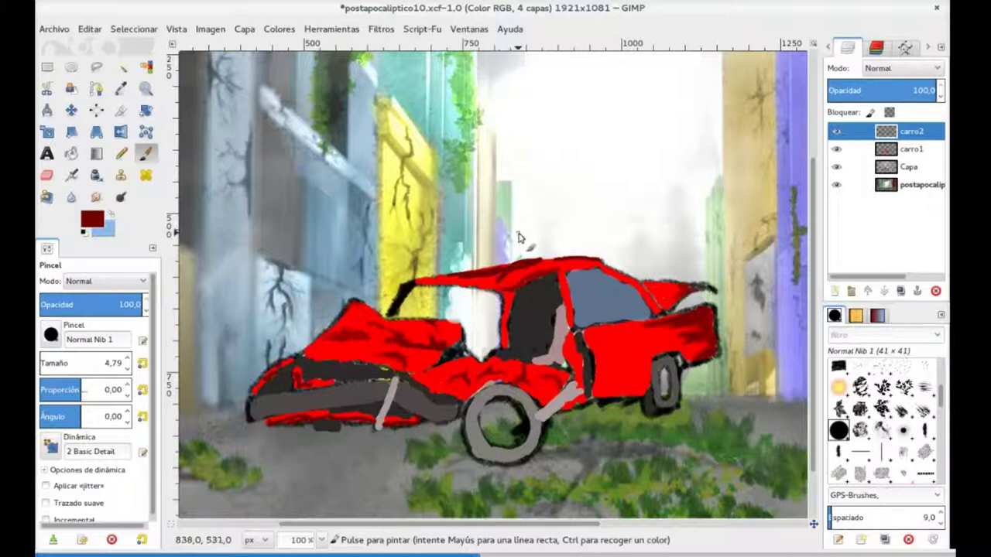
{"action": "key", "text": "s"}
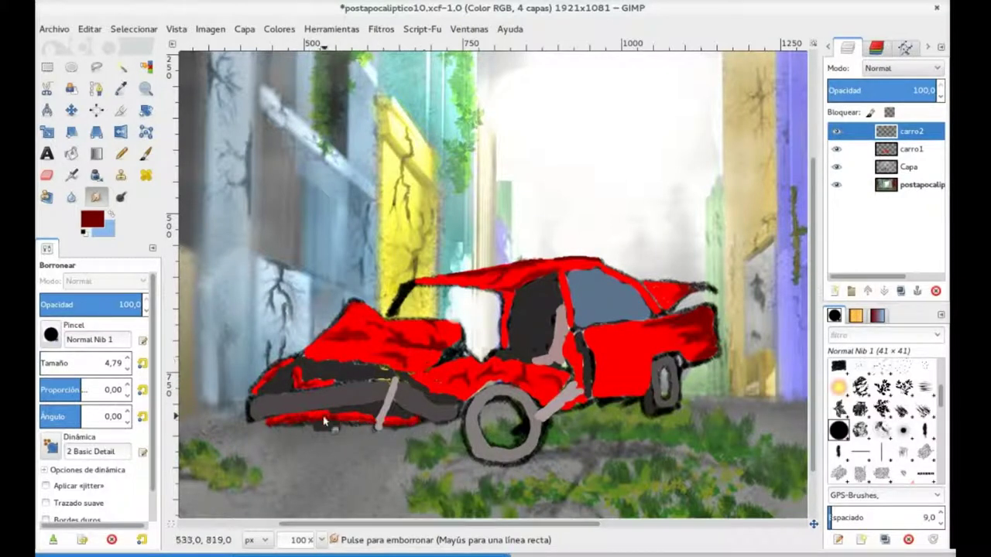
Alternate between Paintbrush and Smudge tools, then save the image.
{"action": "key", "text": "h"}
{"action": "key", "text": "p"}
{"action": "key", "text": "s"}
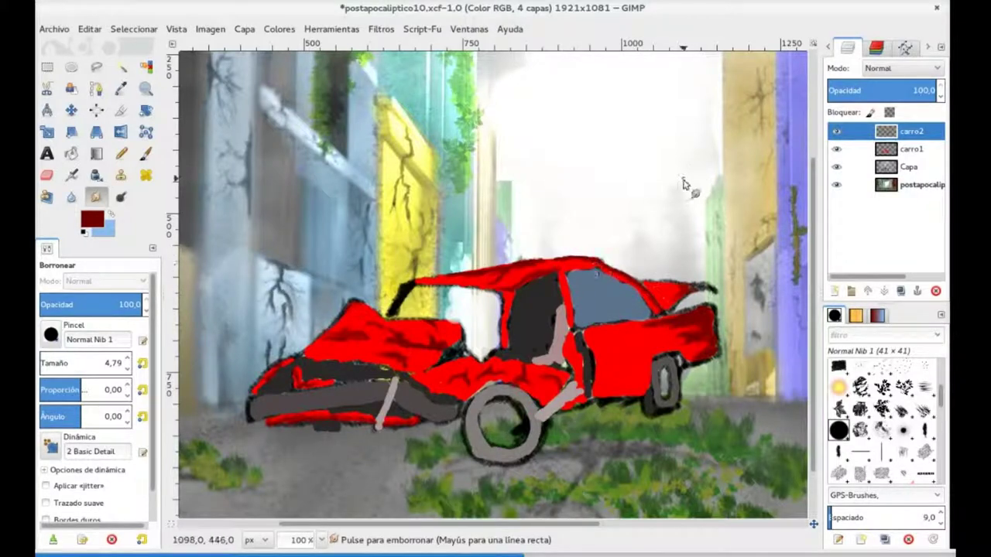
{"action": "key", "text": "p"}
{"action": "key", "text": "s"}
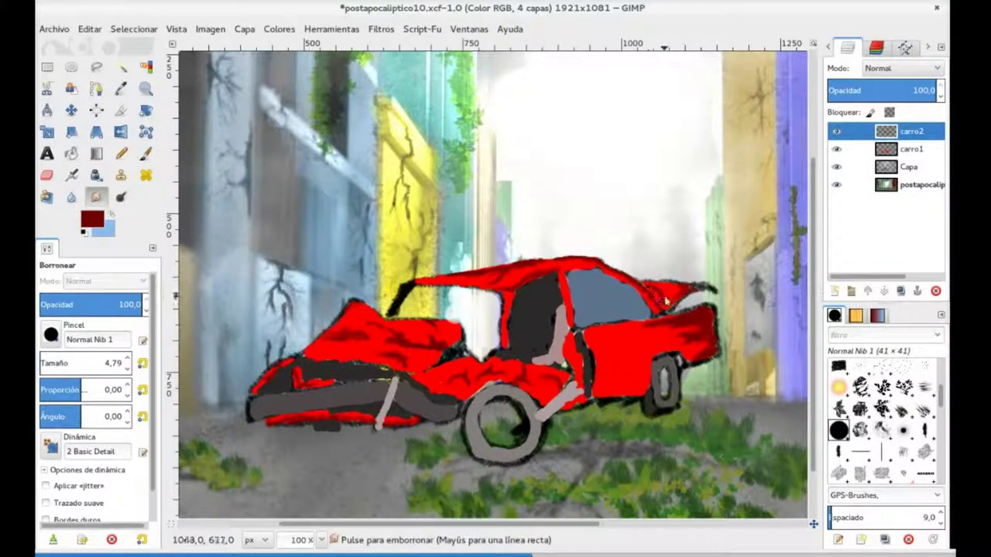
{"action": "key", "text": "ctrl+s"}
Continue smudging with size about 10 and save the painting.
{"action": "key", "text": "p"}
{"action": "key", "text": "shift+F10"}
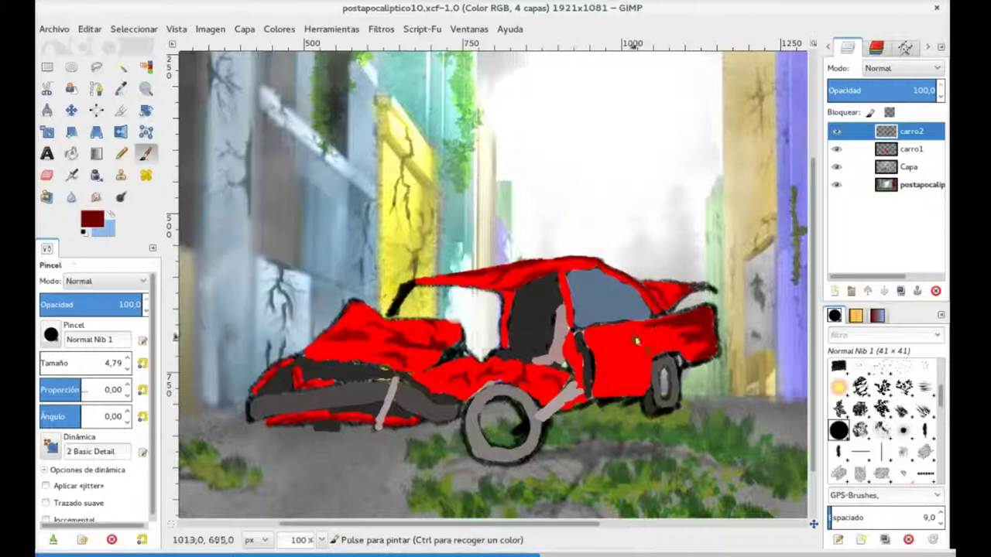
{"action": "left_click", "coordinate": [629, 331]}
{"action": "key", "text": "s"}
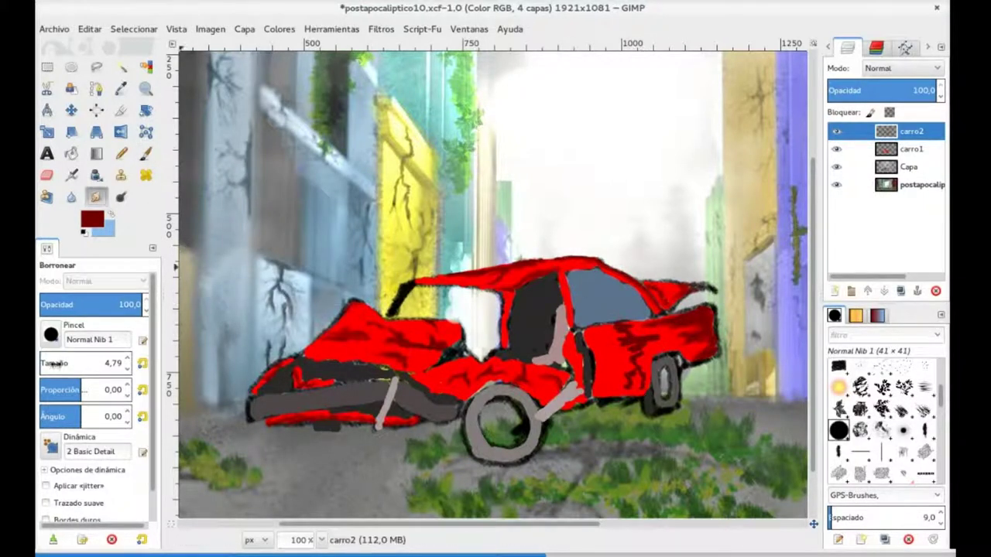
{"action": "left_click_drag", "start_coordinate": [54, 362], "coordinate": [63, 362]}
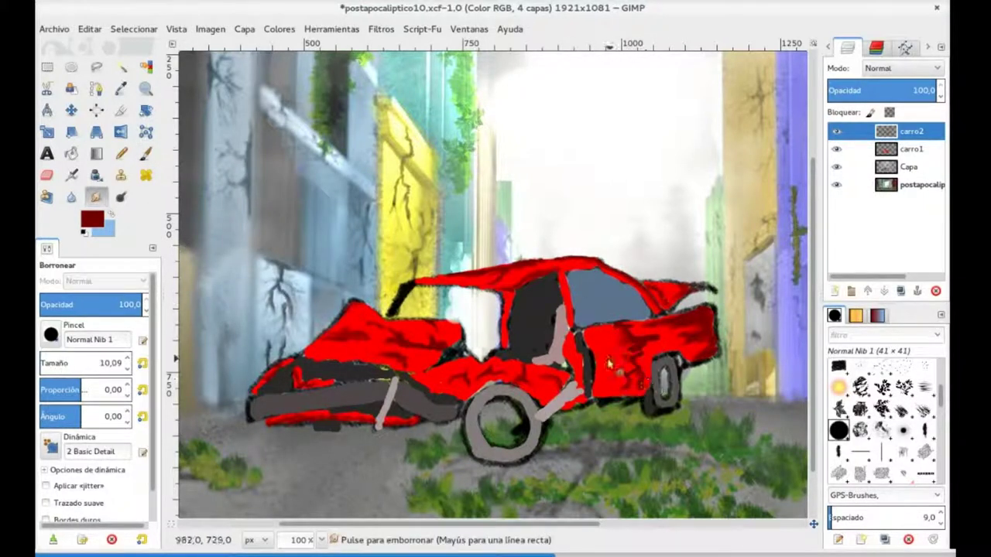
{"action": "key", "text": "p"}
{"action": "key", "text": "s"}
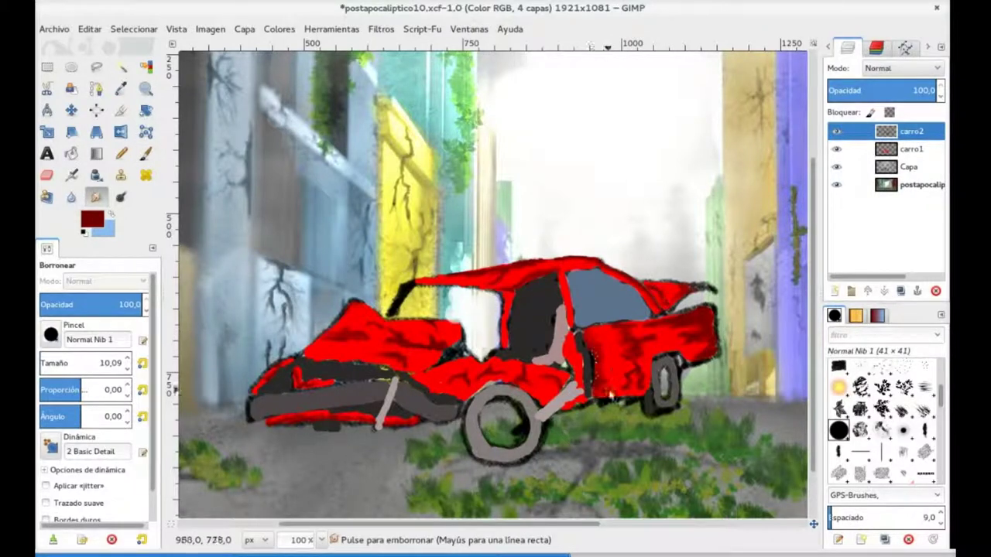
{"action": "key", "text": "ctrl+s"}
Choose light pink as the paint colour with brush size about 4.
{"action": "key", "text": "p"}
{"action": "left_click", "coordinate": [92, 219]}
{"action": "left_click", "coordinate": [144, 174]}
{"action": "left_click", "coordinate": [280, 248]}
{"action": "left_click_drag", "start_coordinate": [64, 362], "coordinate": [54, 362]}
Paint pink highlight streaks on the hood, car front, roof and door pillar.
{"action": "left_click_drag", "start_coordinate": [370, 311], "coordinate": [391, 325]}
{"action": "left_click_drag", "start_coordinate": [336, 352], "coordinate": [324, 349]}
{"action": "left_click_drag", "start_coordinate": [515, 268], "coordinate": [554, 263]}
{"action": "left_click_drag", "start_coordinate": [511, 311], "coordinate": [509, 334]}
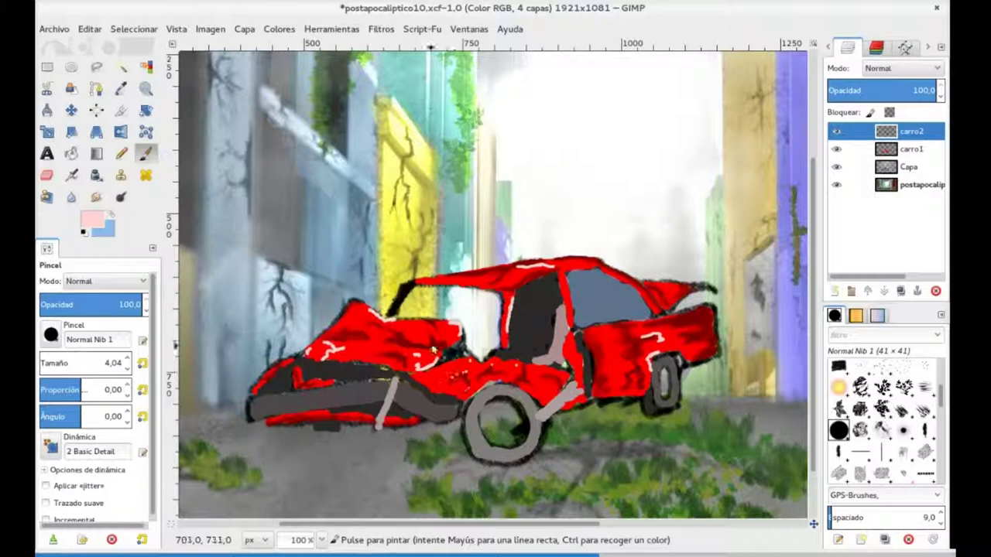
Smudge the pink highlights at the door opening and along the roof.
{"action": "key", "text": "s"}
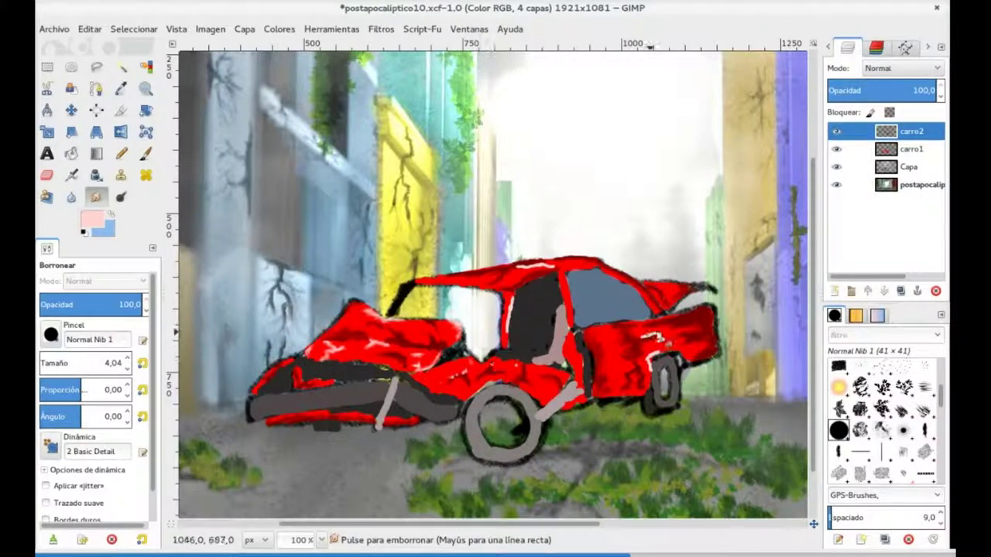
{"action": "left_click_drag", "start_coordinate": [512, 299], "coordinate": [510, 318]}
{"action": "left_click_drag", "start_coordinate": [517, 270], "coordinate": [553, 265]}
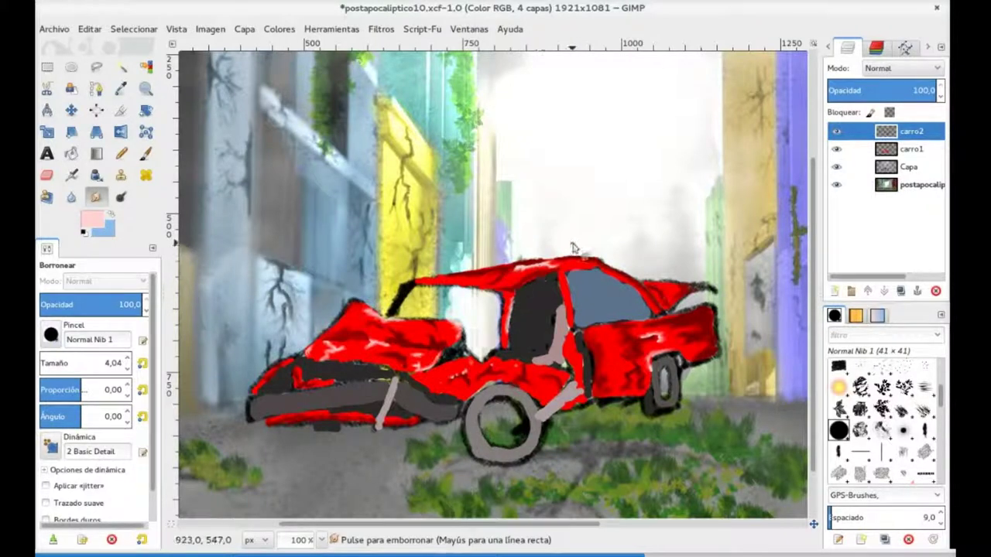
Sample the car's red and repaint the hood over the lighter streaks.
{"action": "left_click", "coordinate": [144, 154]}
{"action": "left_click", "coordinate": [92, 220]}
{"action": "left_click", "coordinate": [278, 248]}
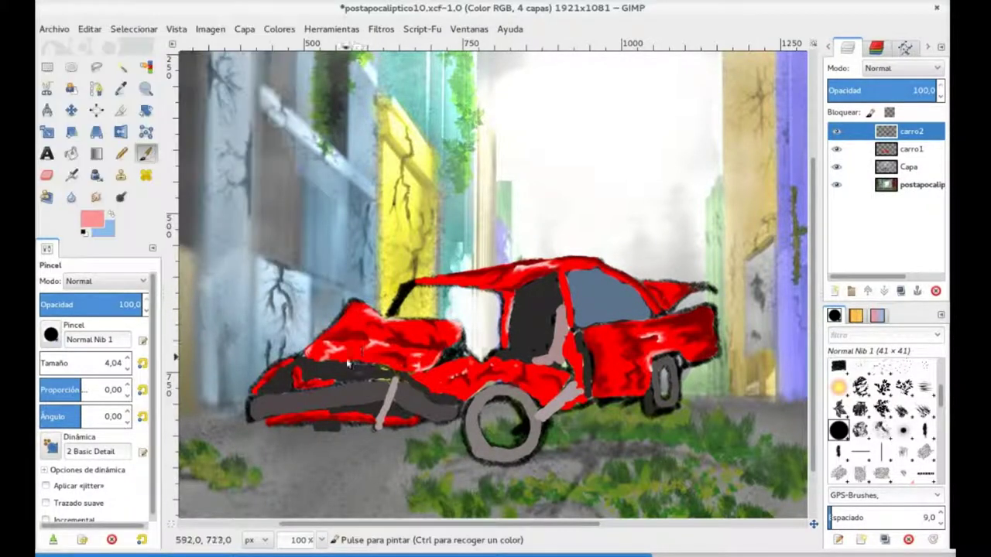
{"action": "left_click", "coordinate": [402, 358], "text": "ctrl"}
{"action": "left_click_drag", "start_coordinate": [423, 340], "coordinate": [351, 324]}
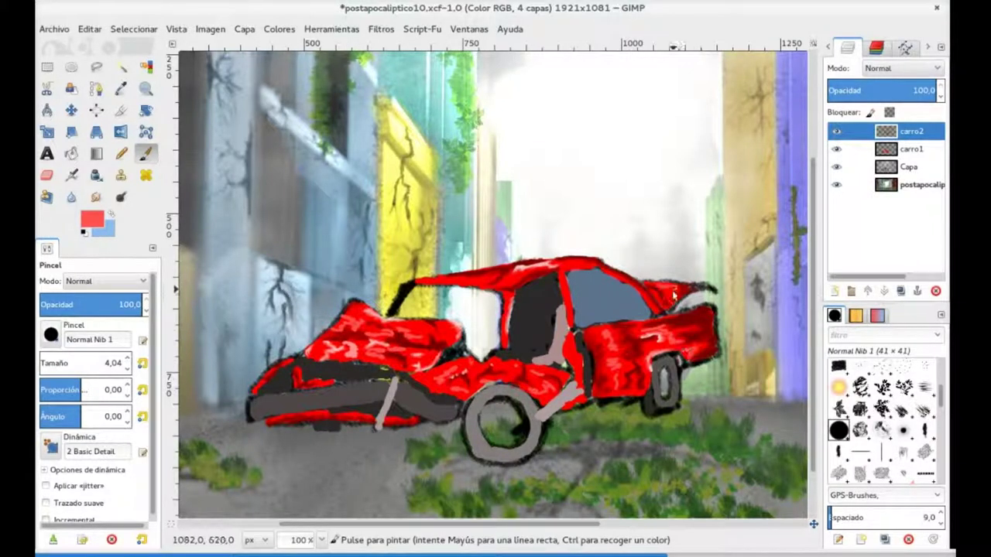
Smudge the red body paint near the front at size about 7.
{"action": "key", "text": "s"}
{"action": "key", "text": "bracketright"}
{"action": "key", "text": "bracketright"}
{"action": "key", "text": "bracketright"}
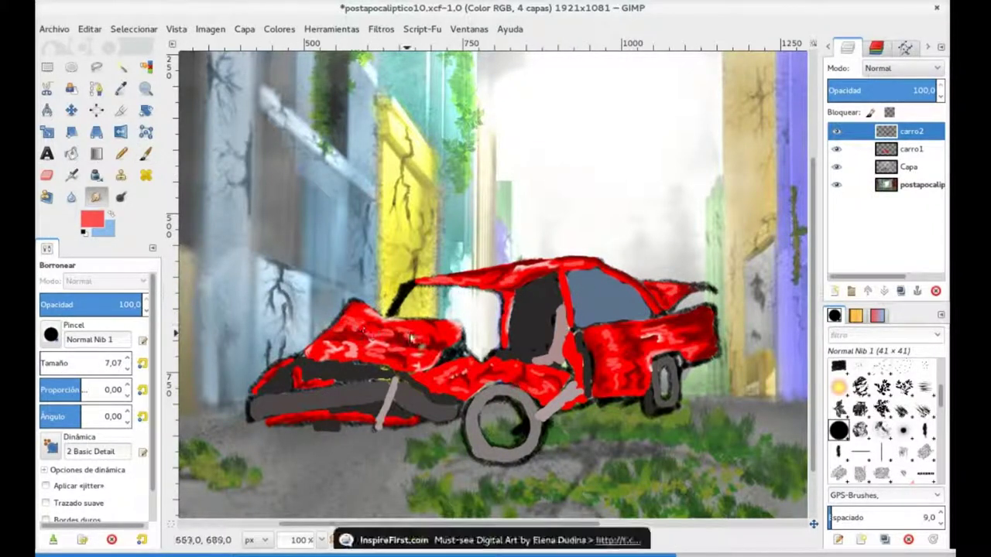
{"action": "left_click_drag", "start_coordinate": [402, 363], "coordinate": [485, 386]}
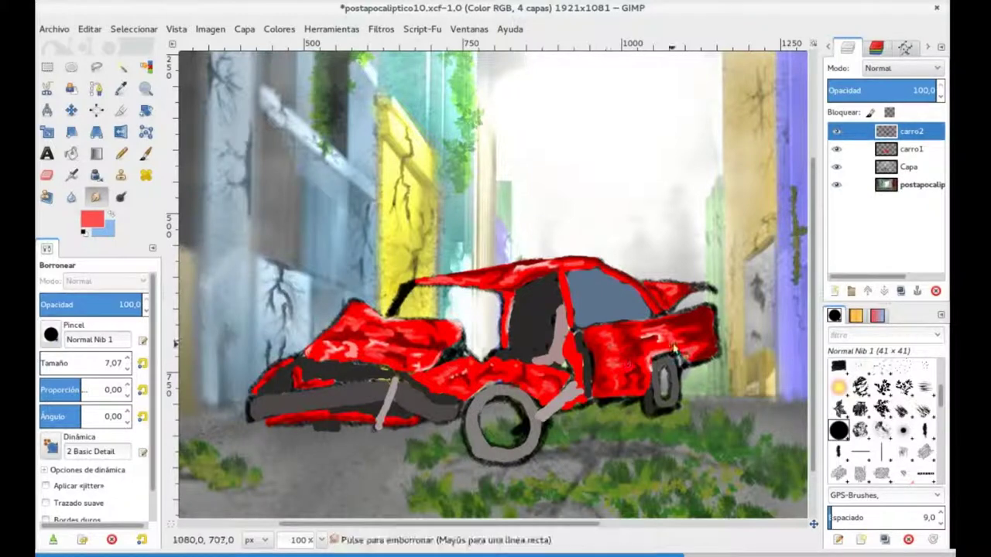
{"action": "key", "text": "Page_Down"}
{"action": "key", "text": "Page_Down"}
{"action": "key", "text": "shift+e"}
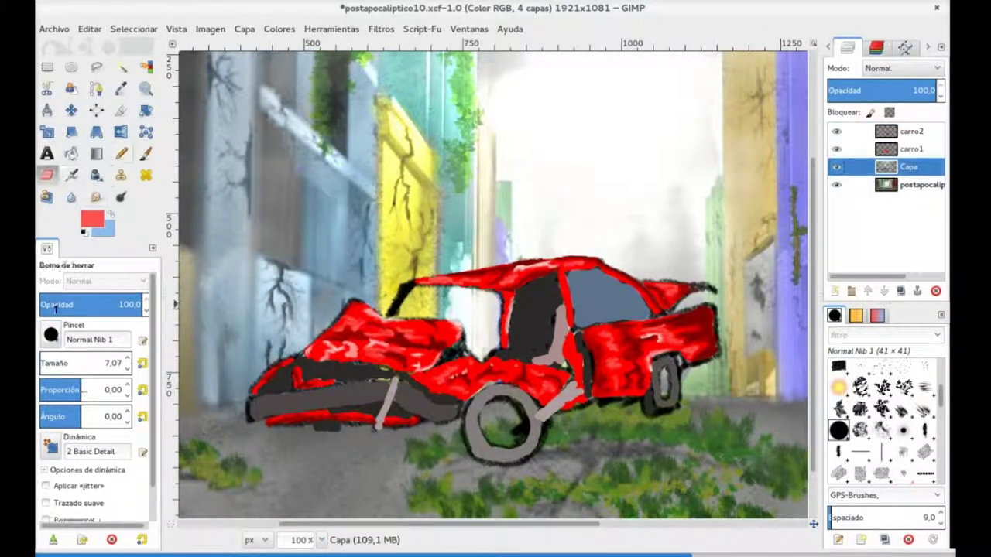
Erase stray outline strokes, then paint a black curved hood stroke and coiled spring.
{"action": "left_click_drag", "start_coordinate": [350, 360], "coordinate": [689, 324]}
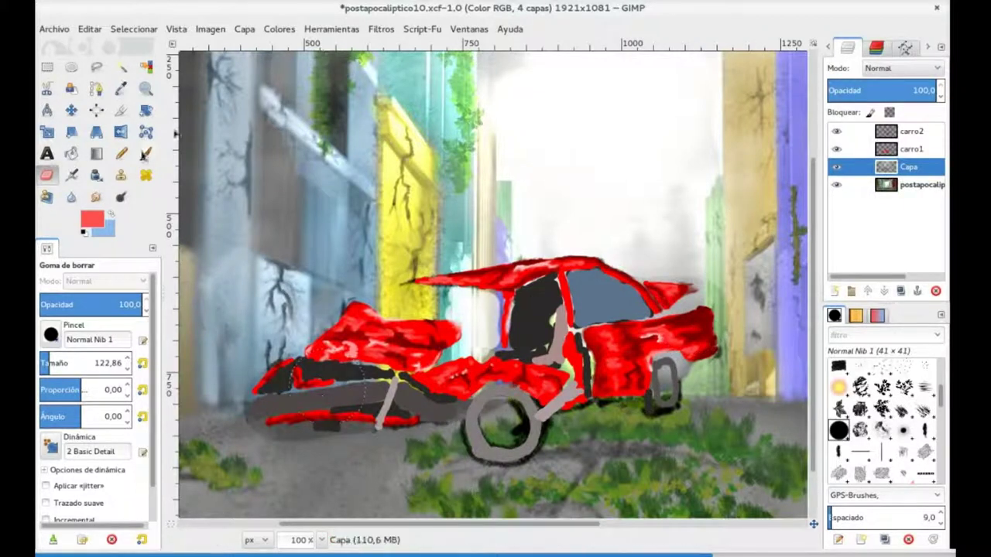
{"action": "key", "text": "p"}
{"action": "key", "text": "Page_Up"}
{"action": "left_click_drag", "start_coordinate": [77, 367], "coordinate": [59, 370]}
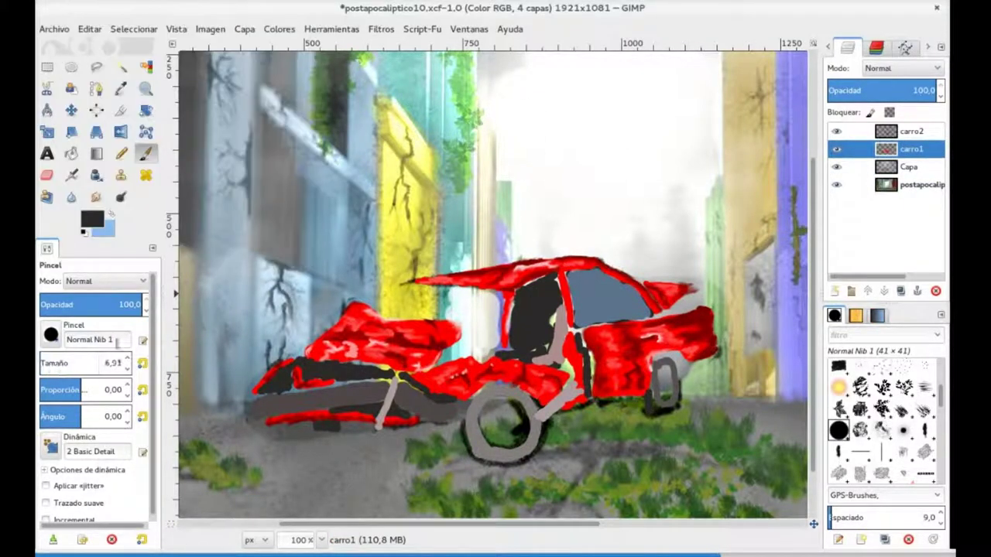
{"action": "left_click_drag", "start_coordinate": [377, 308], "coordinate": [414, 283]}
{"action": "mouse_move", "coordinate": [498, 301]}
{"action": "left_mouse_down"}
{"action": "mouse_move", "coordinate": [487, 344]}
{"action": "mouse_move", "coordinate": [464, 372]}
{"action": "mouse_move", "coordinate": [507, 355]}
{"action": "mouse_move", "coordinate": [474, 309]}
{"action": "mouse_move", "coordinate": [460, 317]}
{"action": "mouse_move", "coordinate": [467, 294]}
{"action": "mouse_move", "coordinate": [457, 301]}
{"action": "left_mouse_up"}
Fill the light gaps and grey seat area by the door black, and save.
{"action": "left_click_drag", "start_coordinate": [480, 336], "coordinate": [484, 344]}
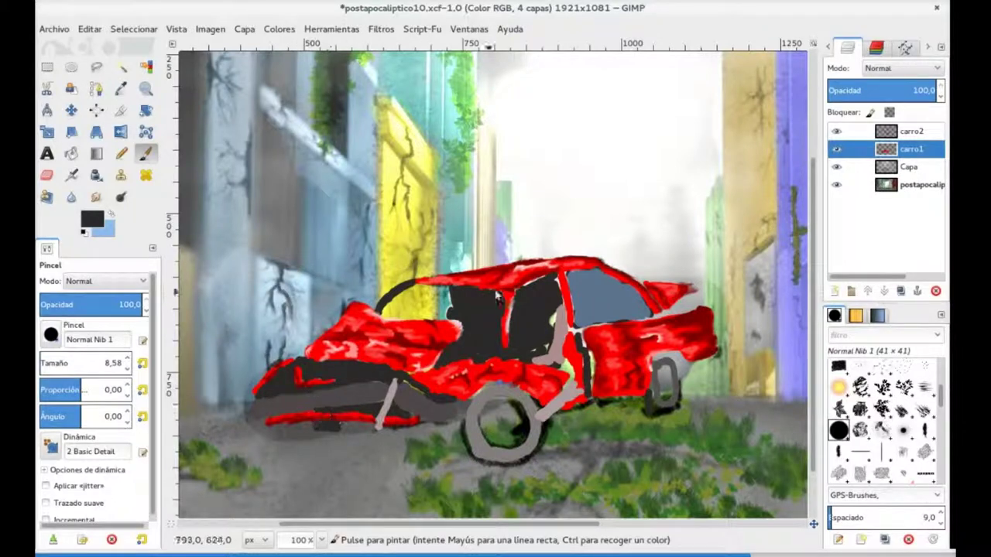
{"action": "left_click_drag", "start_coordinate": [557, 360], "coordinate": [573, 399]}
{"action": "left_click_drag", "start_coordinate": [581, 325], "coordinate": [552, 319]}
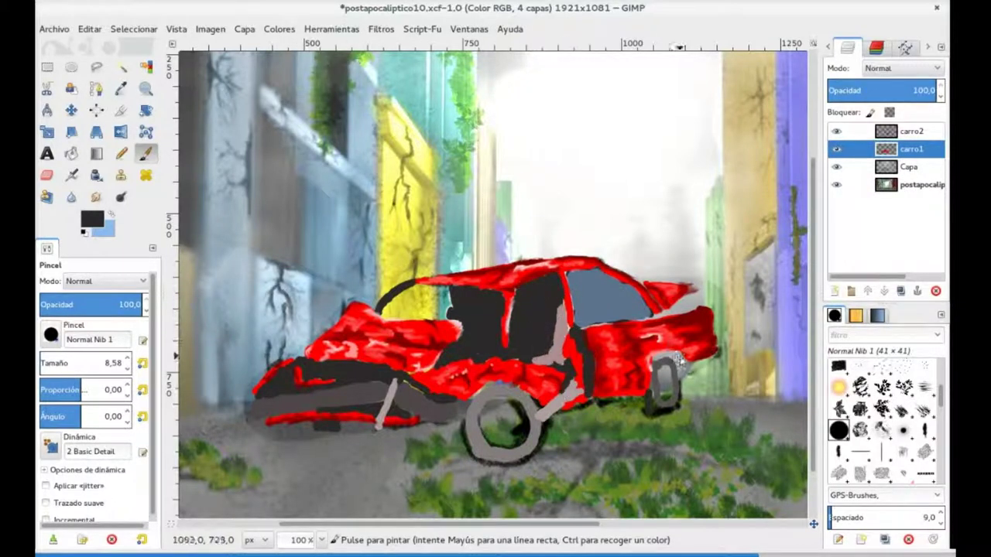
{"action": "key", "text": "ctrl+s"}
{"action": "left_click", "coordinate": [911, 131]}
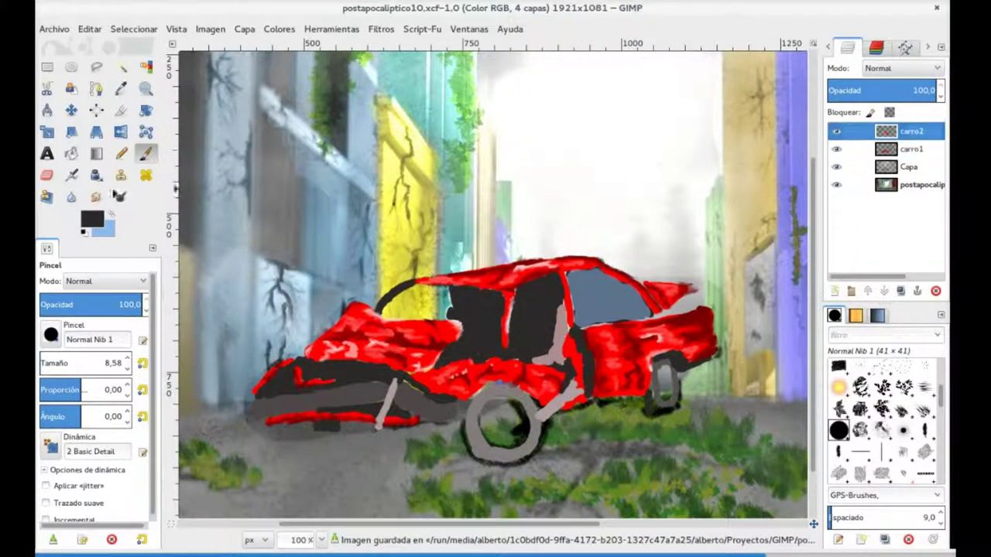
Dab a light colour onto the cabin at half opacity, size 32 brush, and save.
{"action": "left_click", "coordinate": [92, 219]}
{"action": "left_click", "coordinate": [278, 248]}
{"action": "left_click", "coordinate": [89, 302]}
{"action": "left_click_drag", "start_coordinate": [72, 367], "coordinate": [85, 366]}
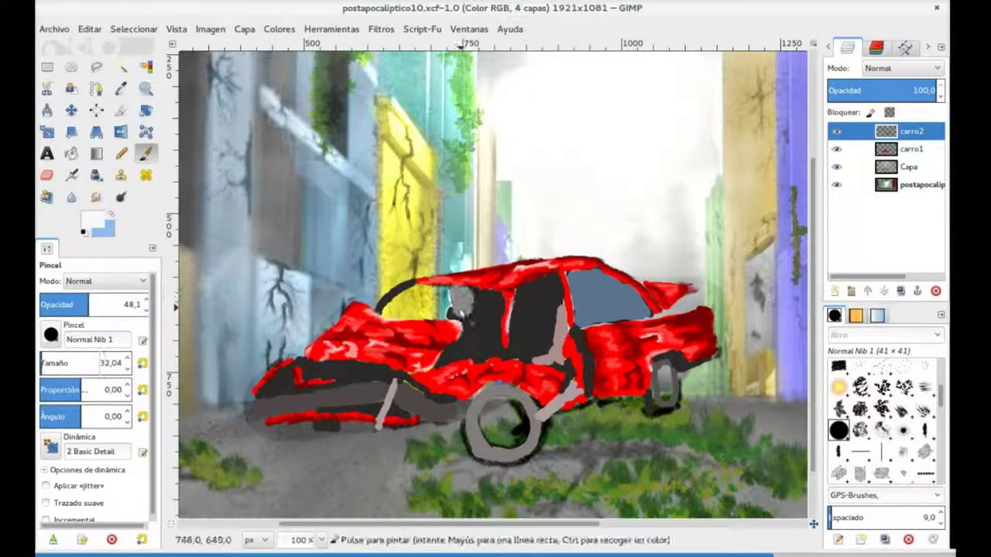
{"action": "mouse_move", "coordinate": [462, 300]}
{"action": "left_mouse_down"}
{"action": "mouse_move", "coordinate": [473, 303]}
{"action": "mouse_move", "coordinate": [495, 348]}
{"action": "mouse_move", "coordinate": [477, 359]}
{"action": "left_mouse_up"}
{"action": "key", "text": "ctrl+s"}
On carro1, set a red foreground, 1 Basic dynamics and brush size about 10.
{"action": "key", "text": "shift+e"}
{"action": "left_click", "coordinate": [910, 149]}
{"action": "left_click", "coordinate": [92, 222]}
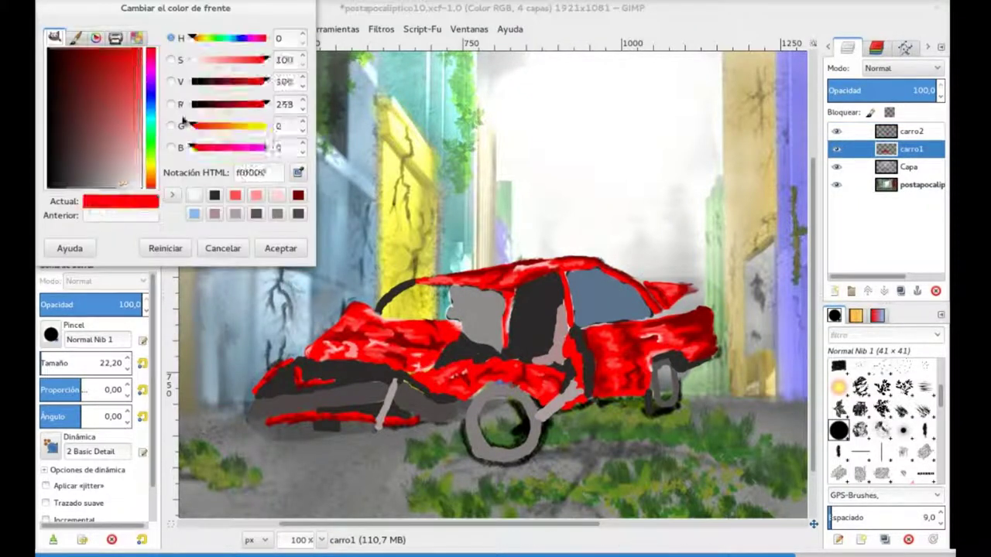
{"action": "left_click", "coordinate": [276, 87]}
{"action": "key", "text": "p"}
{"action": "left_click", "coordinate": [49, 445]}
{"action": "left_click", "coordinate": [147, 310]}
{"action": "left_click_drag", "start_coordinate": [54, 373], "coordinate": [56, 364]}
Undo the erasing, paint a light red stroke over the grey seat with size 6, and save.
{"action": "key", "text": "ctrl+z"}
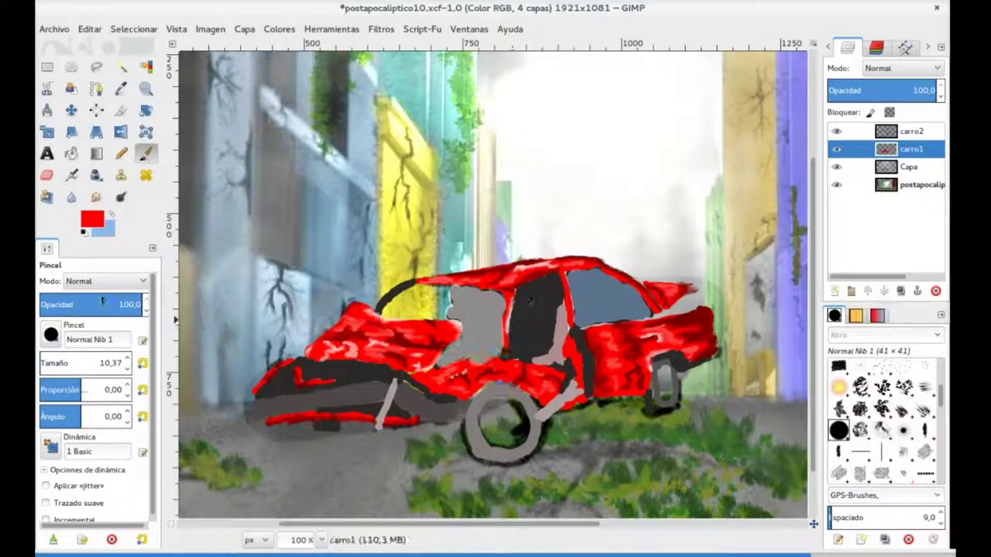
{"action": "key", "text": "Page_Down"}
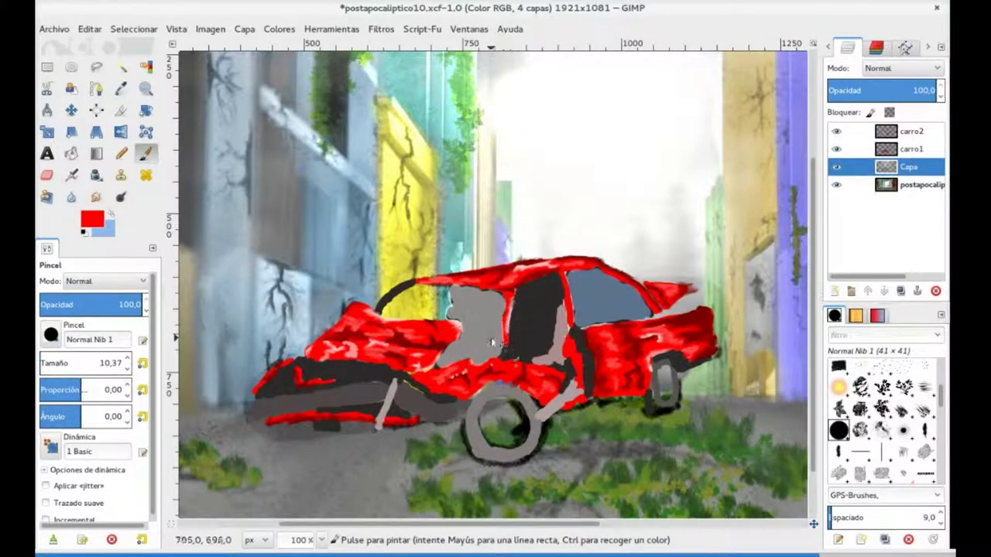
{"action": "key", "text": "bracketleft"}
{"action": "key", "text": "bracketleft"}
{"action": "key", "text": "bracketleft"}
{"action": "left_click", "coordinate": [929, 149]}
{"action": "left_click_drag", "start_coordinate": [462, 360], "coordinate": [479, 356]}
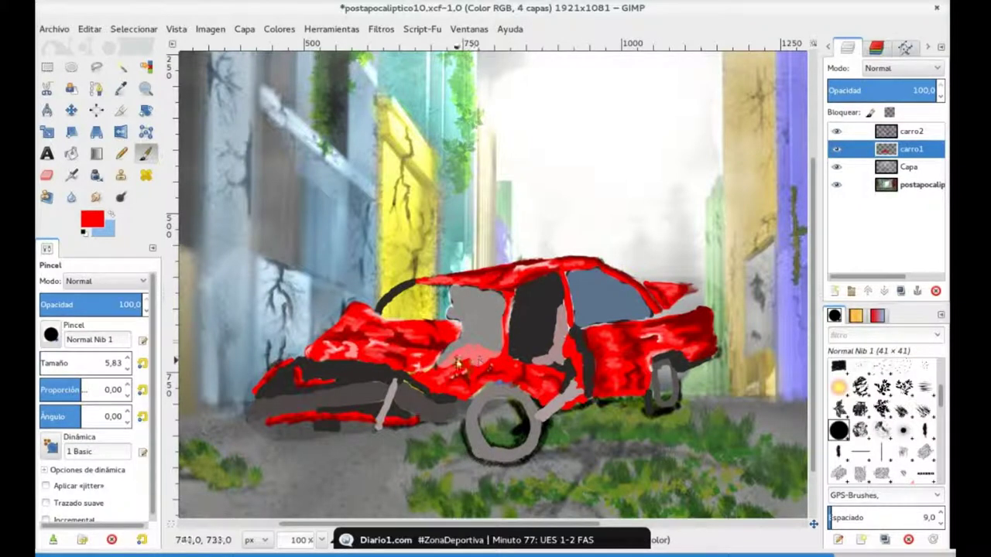
{"action": "key", "text": "shift+e"}
{"action": "left_click", "coordinate": [910, 131]}
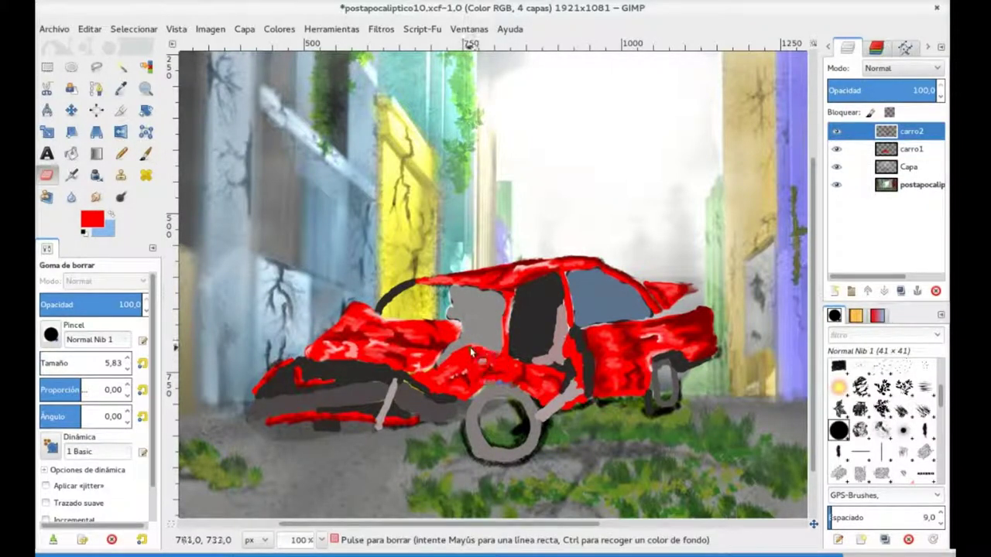
{"action": "key", "text": "ctrl+s"}
Erase part of the grey seat on carro1, then choose a grey foreground colour.
{"action": "left_click", "coordinate": [888, 152]}
{"action": "left_click_drag", "start_coordinate": [461, 313], "coordinate": [452, 303]}
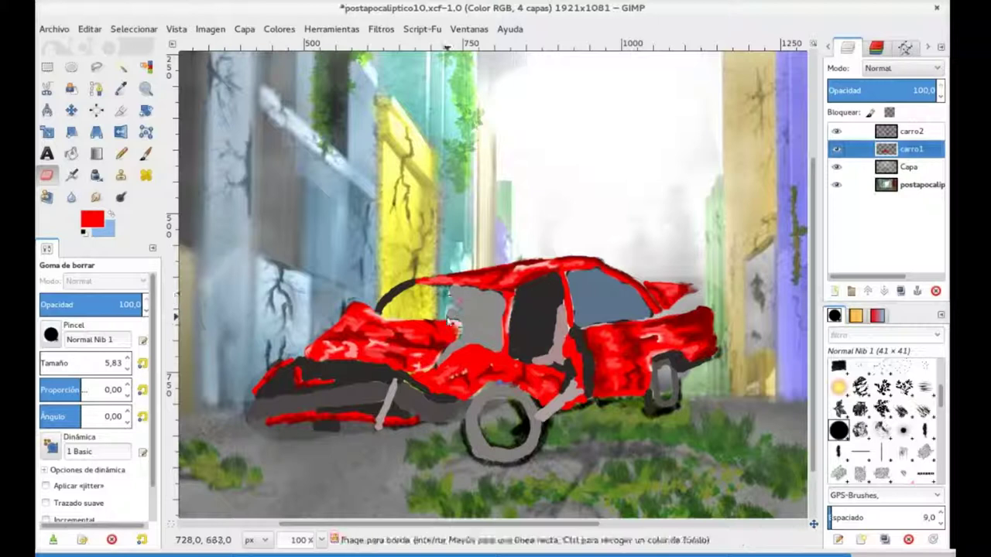
{"action": "left_click", "coordinate": [92, 220]}
{"action": "left_click", "coordinate": [296, 215]}
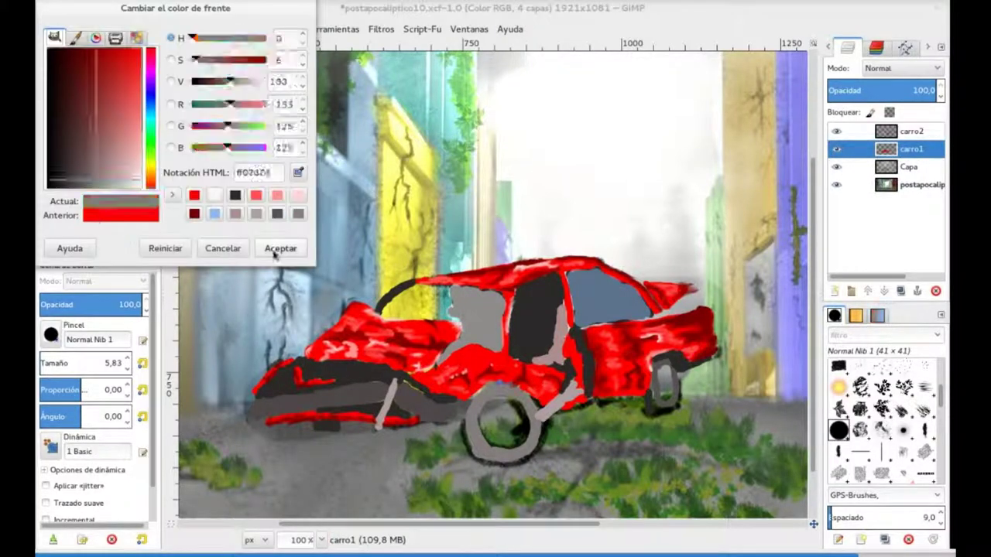
{"action": "left_click", "coordinate": [476, 309]}
{"action": "left_click", "coordinate": [281, 248]}
{"action": "left_click", "coordinate": [144, 152]}
Paint the wheel grey, add a light pink bottom highlight and darken its right edge black.
{"action": "left_click_drag", "start_coordinate": [475, 435], "coordinate": [526, 459]}
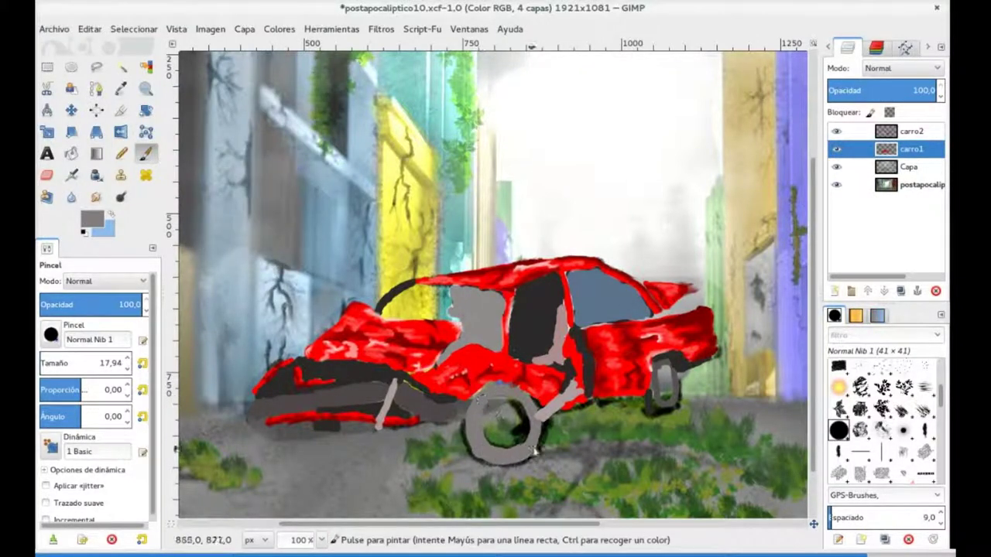
{"action": "left_click", "coordinate": [897, 166]}
{"action": "key", "text": "shift+e"}
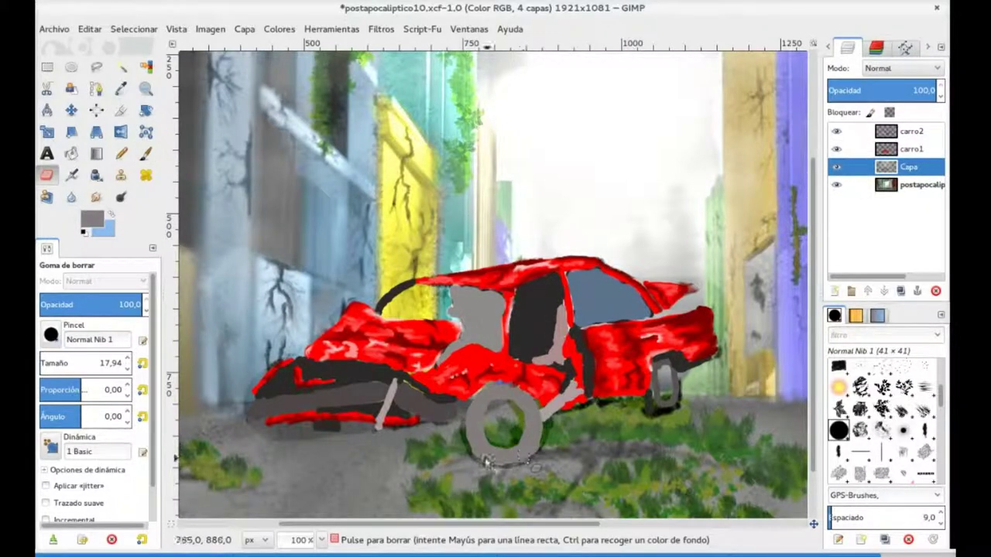
{"action": "left_click", "coordinate": [911, 131]}
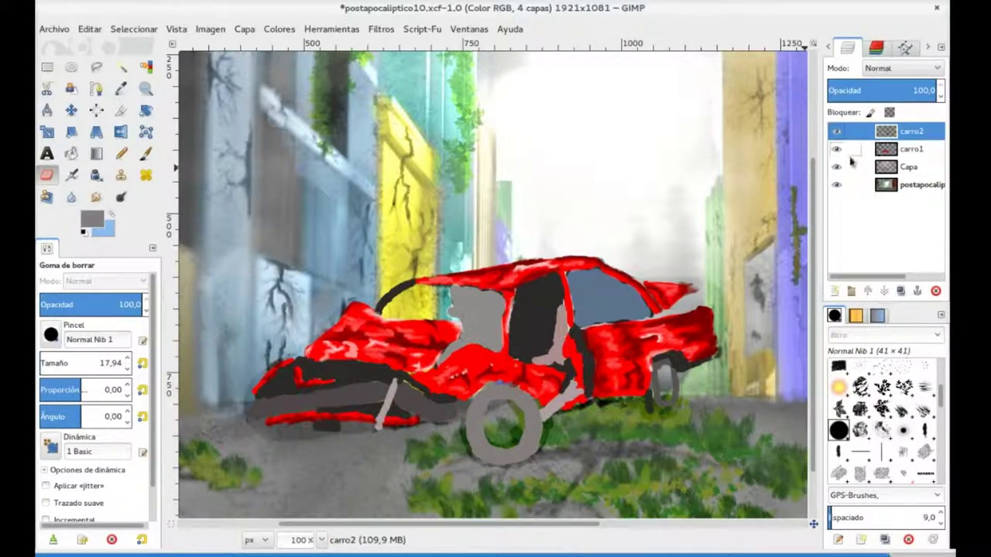
{"action": "left_click", "coordinate": [92, 220]}
{"action": "left_click", "coordinate": [280, 248]}
{"action": "left_click_drag", "start_coordinate": [499, 450], "coordinate": [519, 454]}
{"action": "key", "text": "s"}
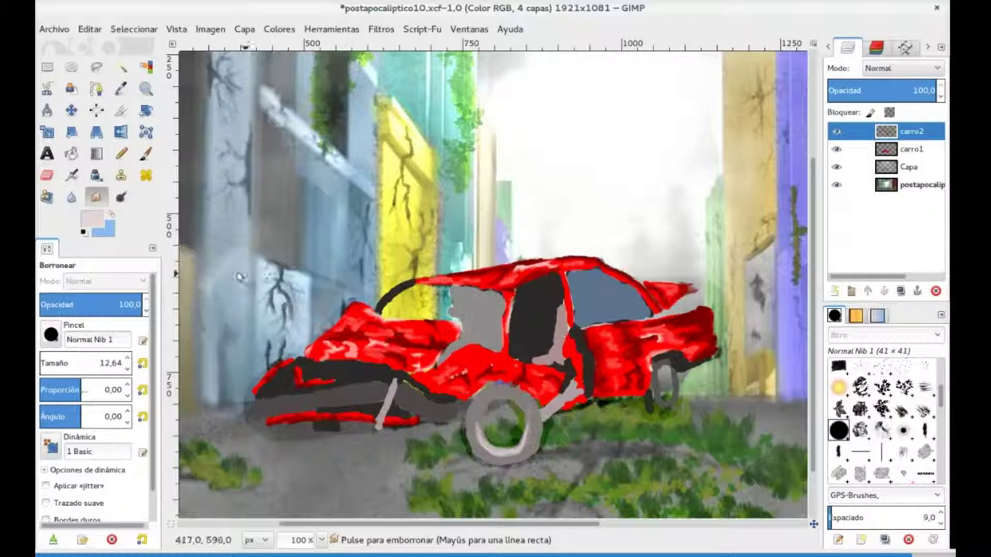
{"action": "key", "text": "p"}
{"action": "left_click_drag", "start_coordinate": [538, 416], "coordinate": [497, 460]}
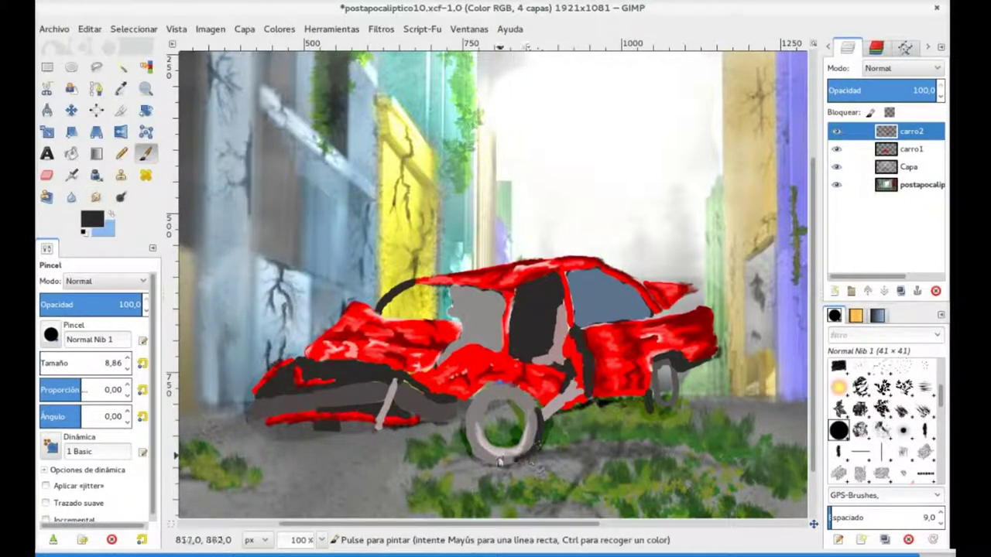
Smudge the tire to blend in a highlight, save, and show the Activities overview.
{"action": "key", "text": "s"}
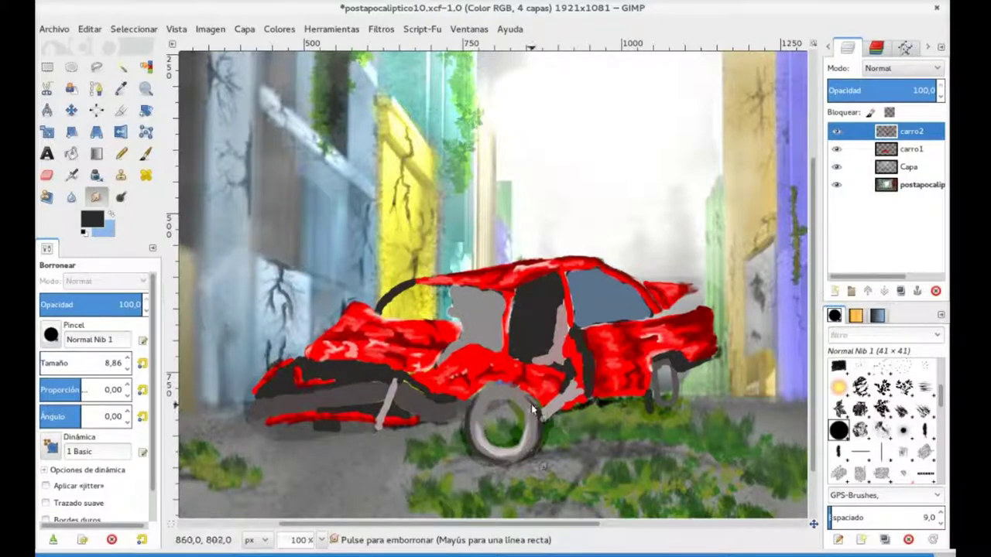
{"action": "key", "text": "p"}
{"action": "key", "text": "s"}
{"action": "key", "text": "p"}
{"action": "key", "text": "s"}
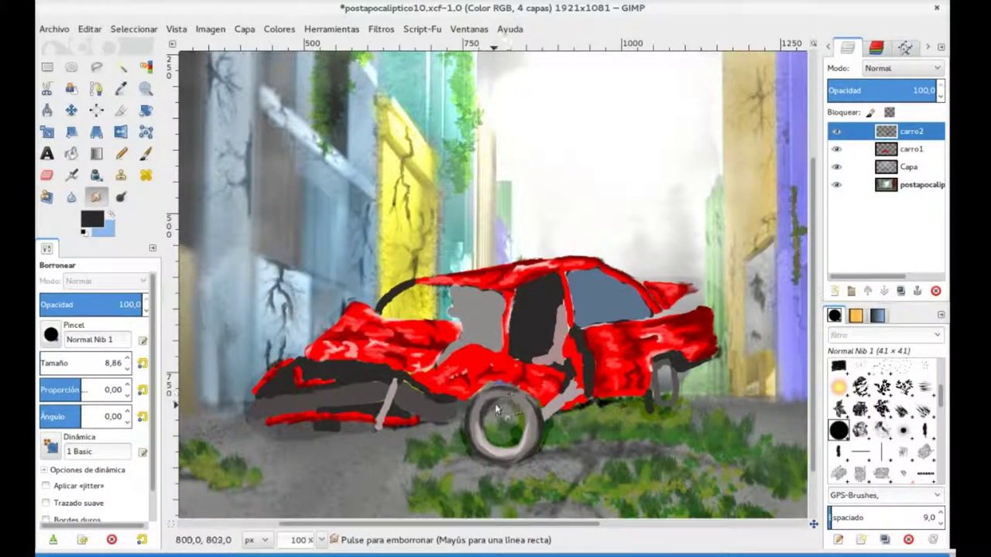
{"action": "key", "text": "p"}
{"action": "key", "text": "s"}
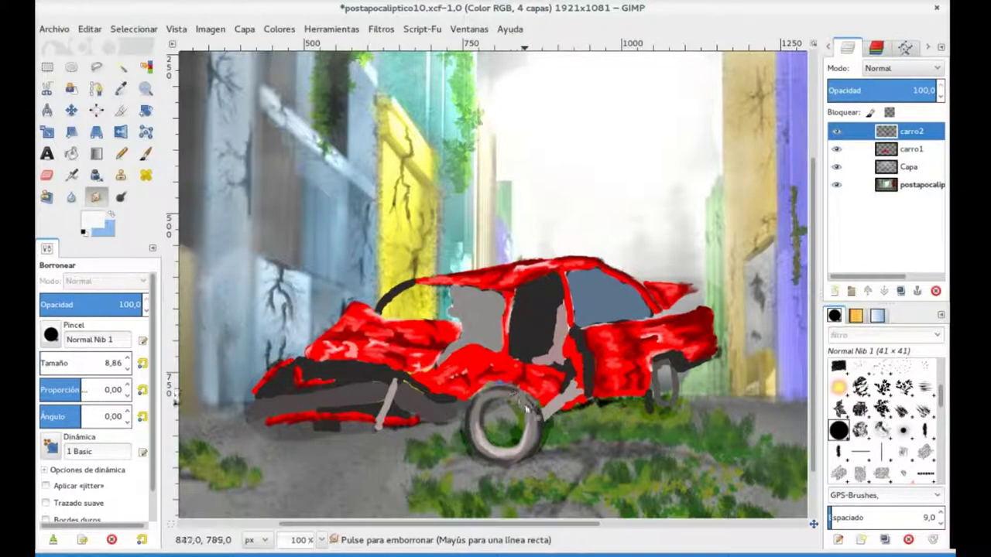
{"action": "left_click_drag", "start_coordinate": [514, 399], "coordinate": [531, 424]}
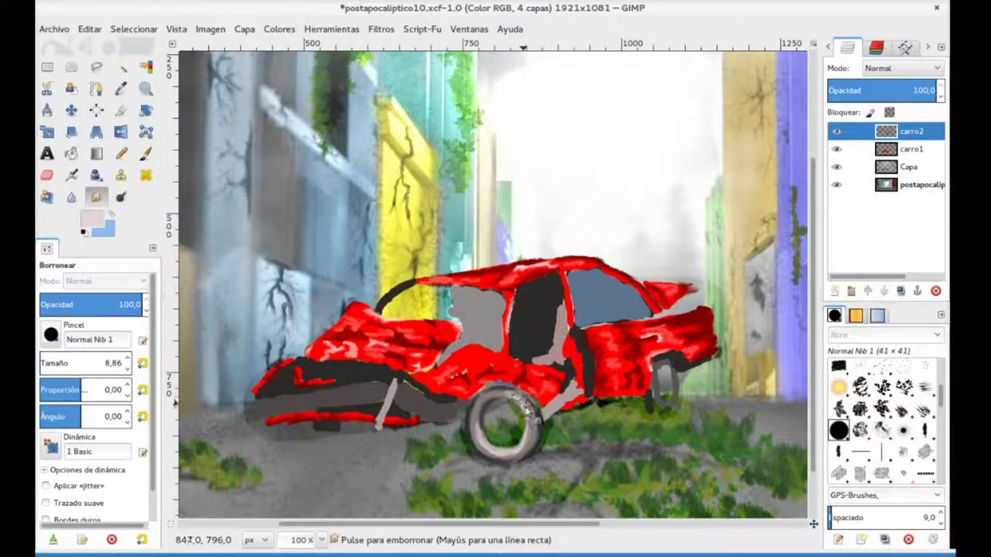
{"action": "key", "text": "ctrl+s"}
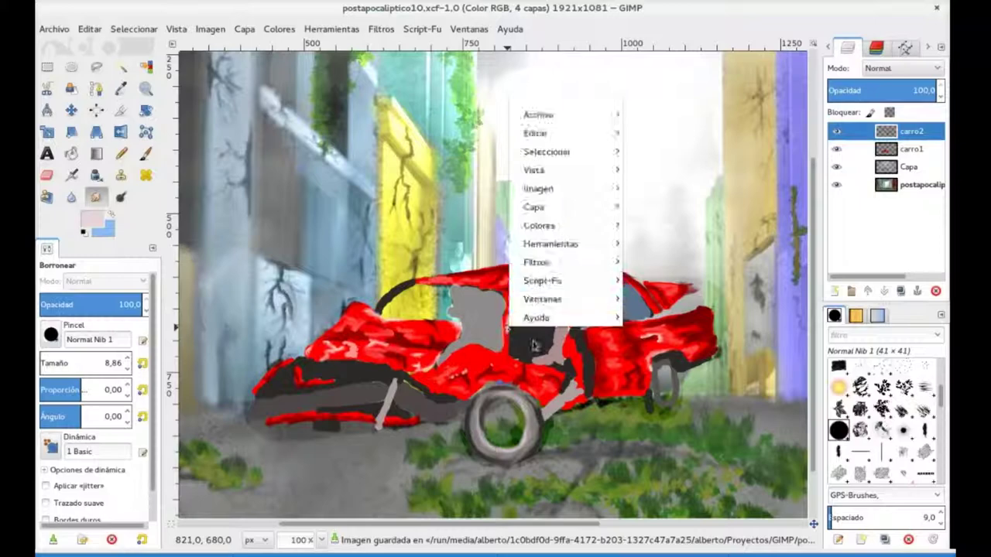
{"action": "mouse_move", "coordinate": [460, 424]}
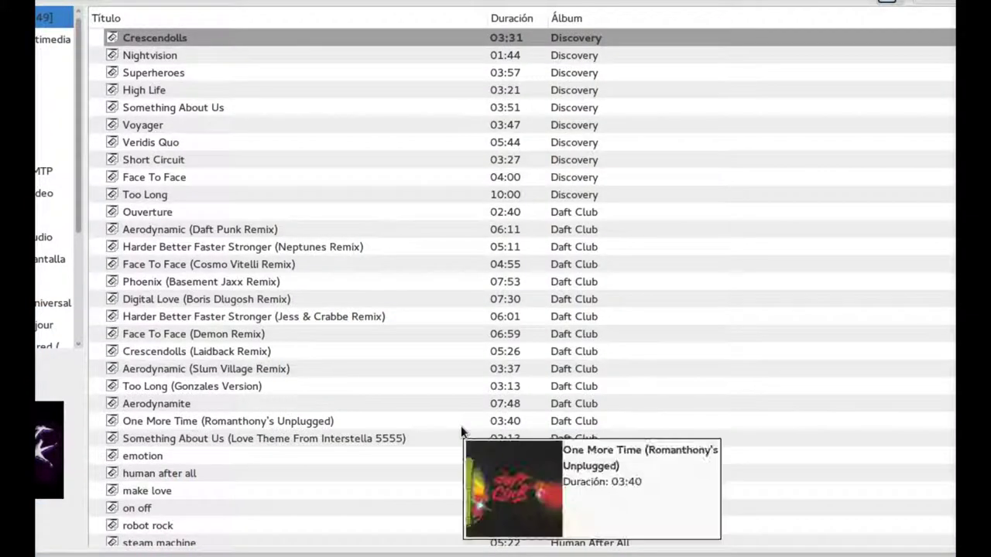
{"action": "key", "text": "super"}
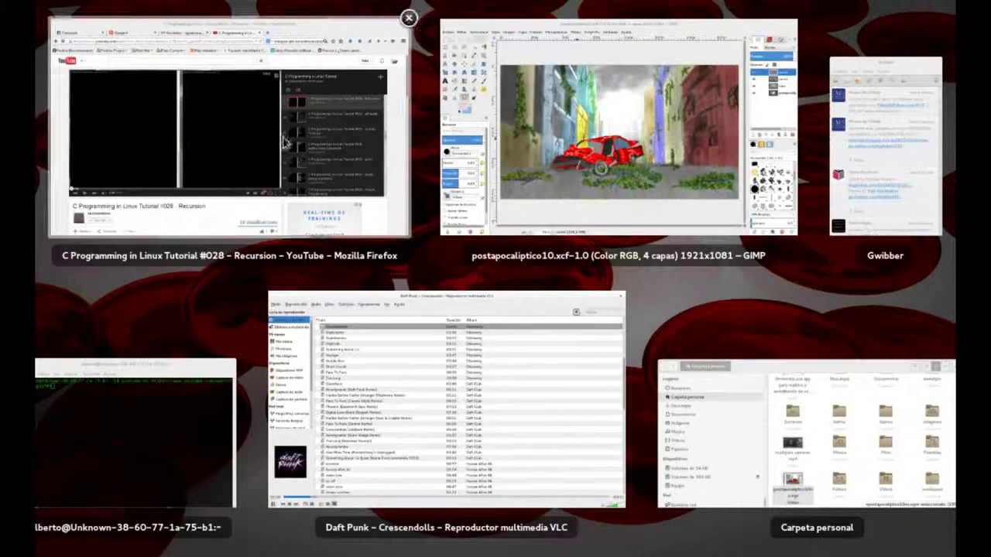